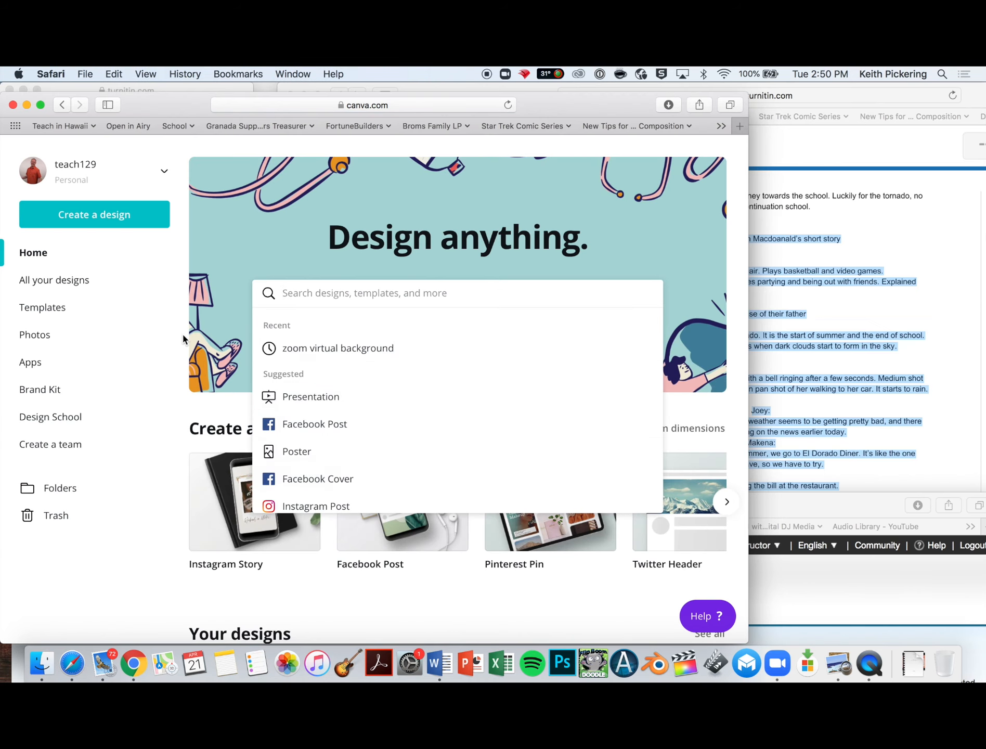
{"action": "left_click", "coordinate": [162, 171]}
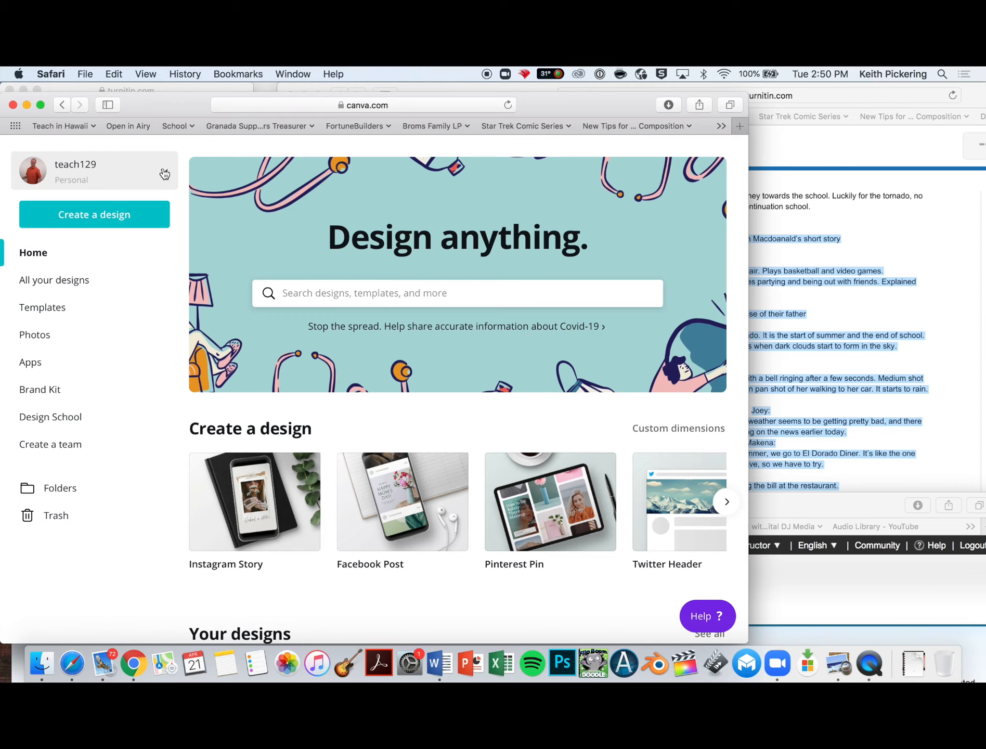
{"action": "left_click", "coordinate": [163, 172]}
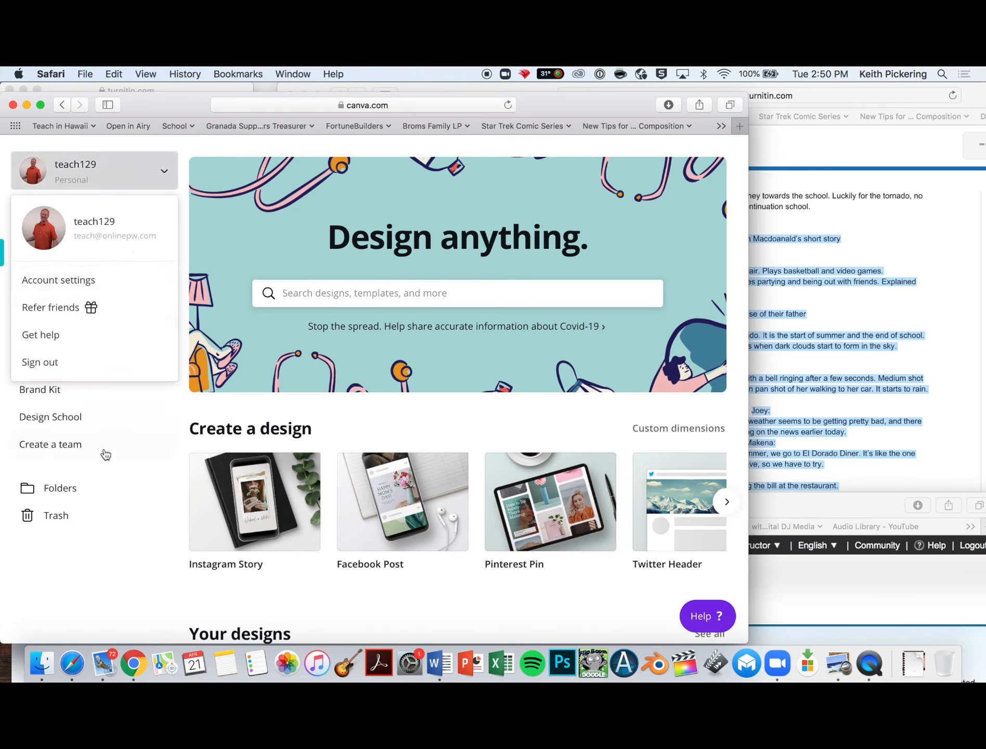
{"action": "left_click", "coordinate": [123, 559]}
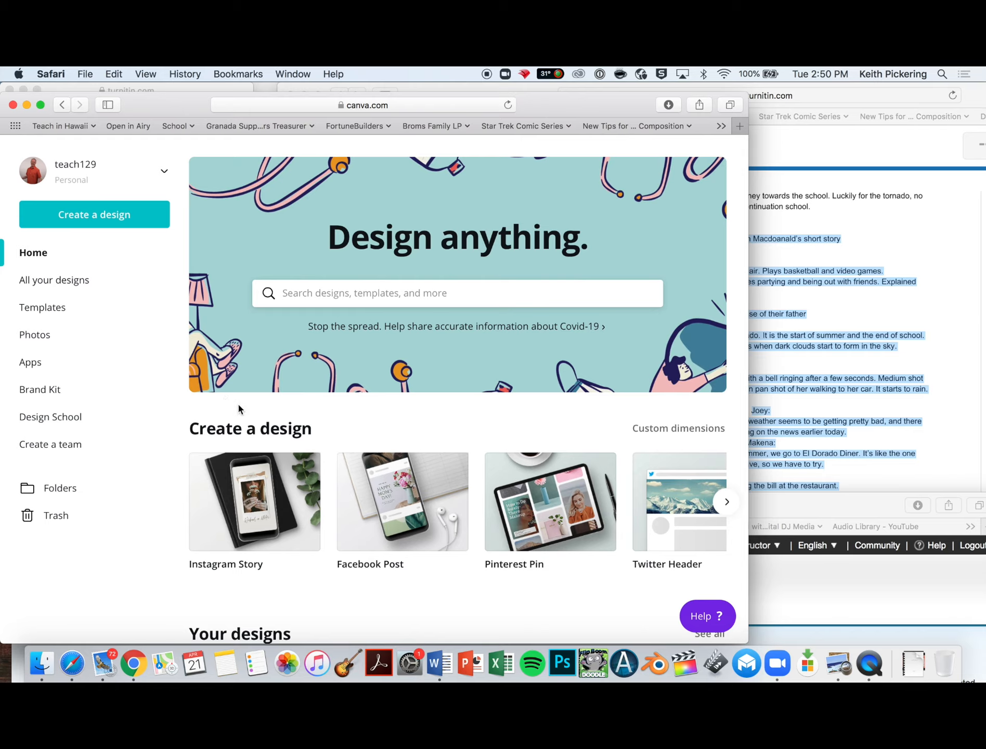
Browse the template library, looking through its category carousel and the template rows below it.
{"action": "left_click", "coordinate": [57, 310]}
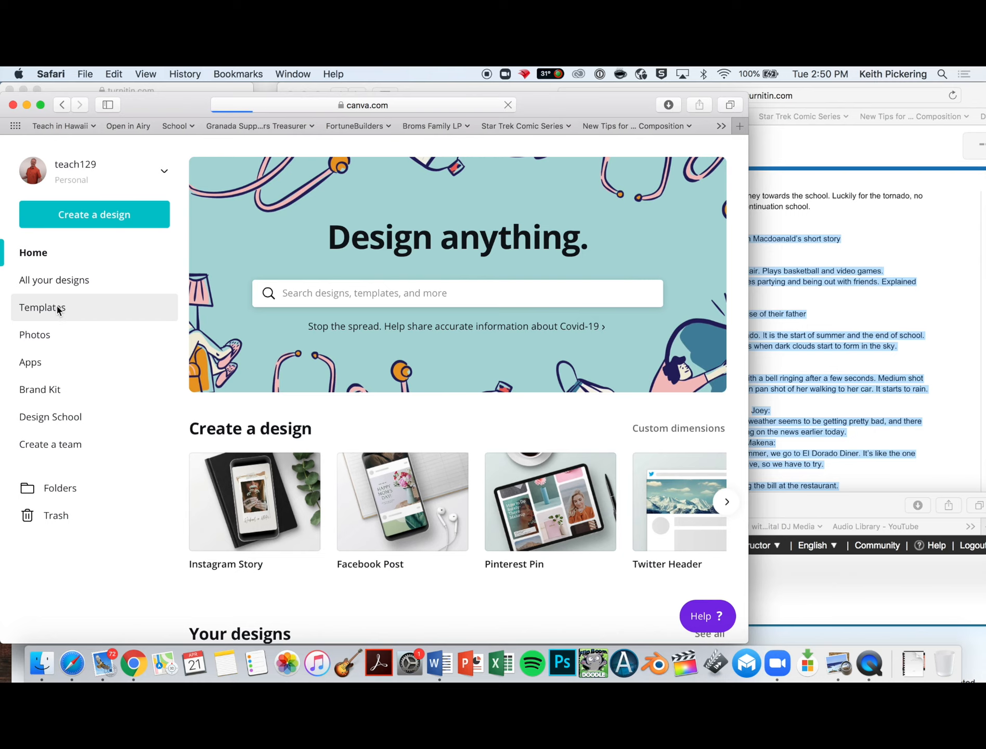
{"action": "scroll", "coordinate": [321, 508], "scroll_direction": "down", "scroll_amount": 5}
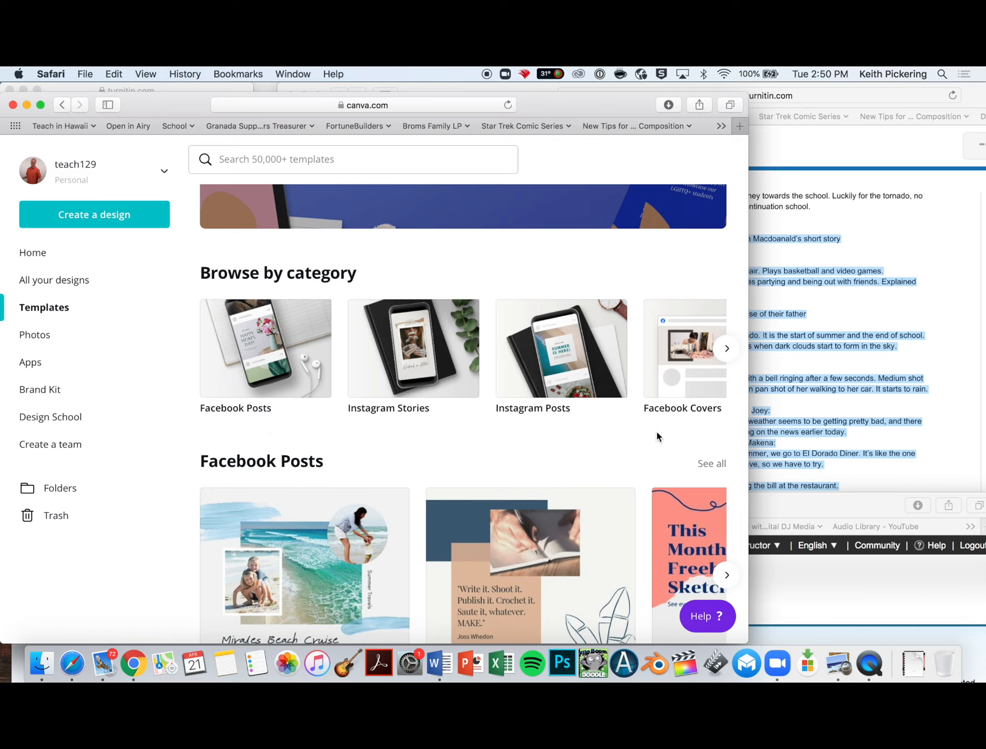
{"action": "left_click", "coordinate": [725, 353]}
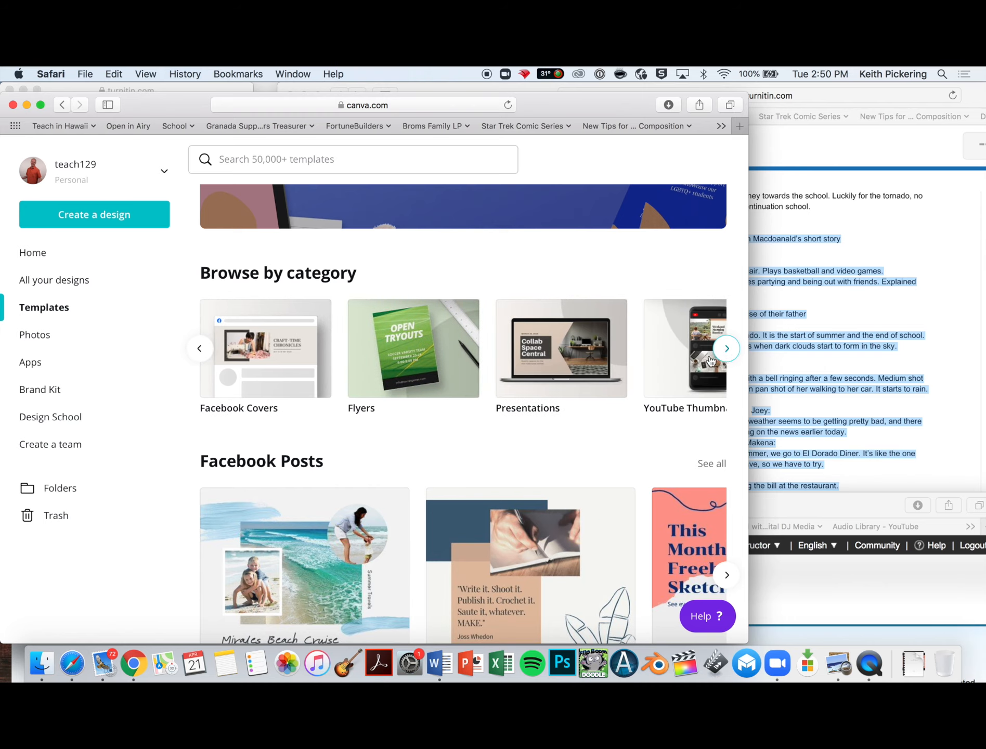
{"action": "left_click", "coordinate": [726, 356]}
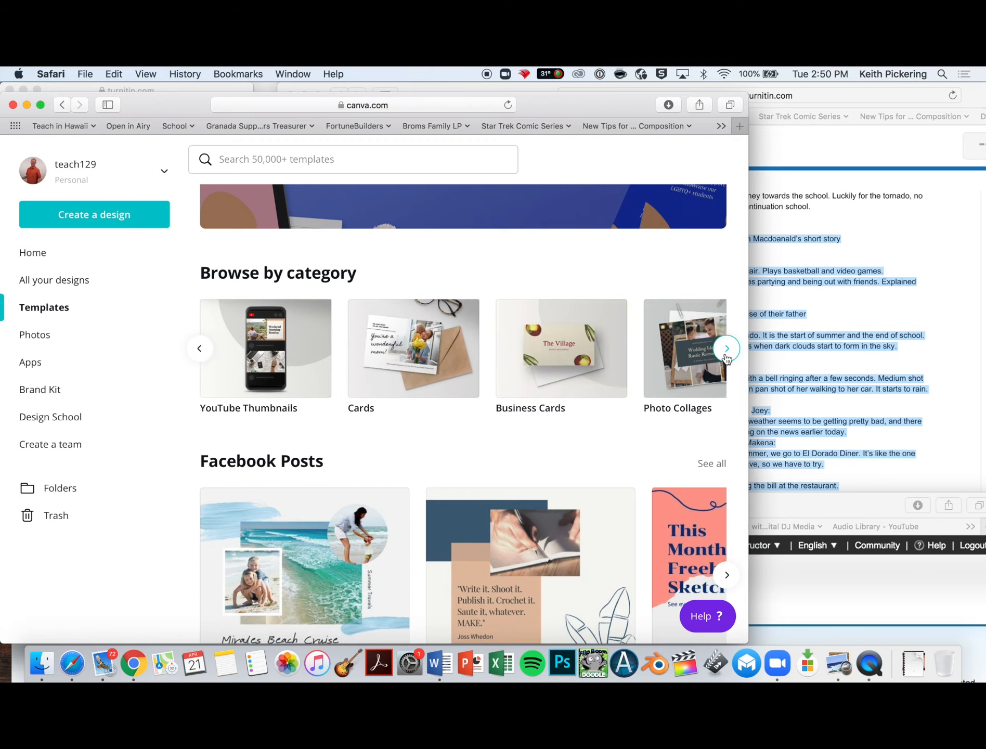
{"action": "left_click", "coordinate": [726, 357]}
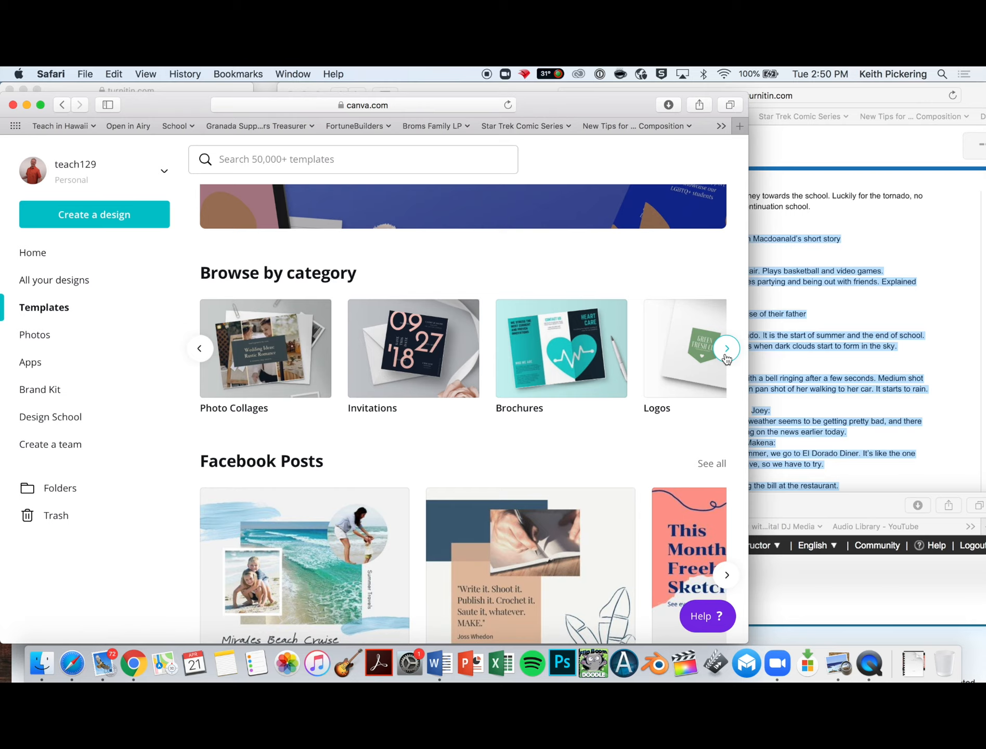
{"action": "left_click", "coordinate": [726, 358]}
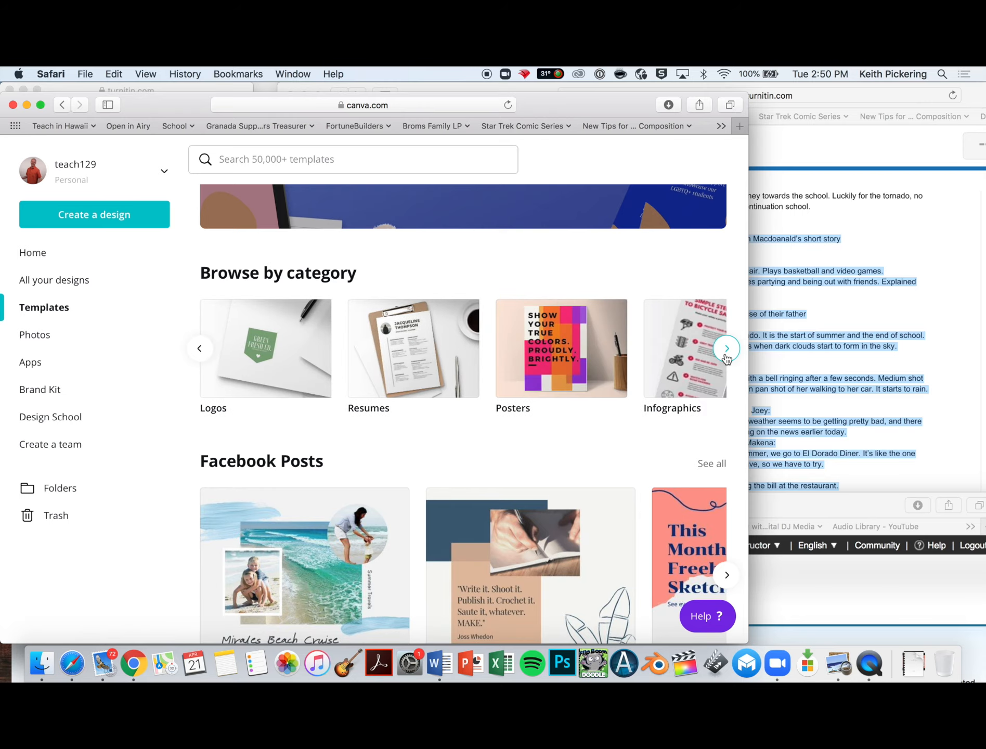
{"action": "scroll", "coordinate": [535, 453], "scroll_direction": "down", "scroll_amount": 7}
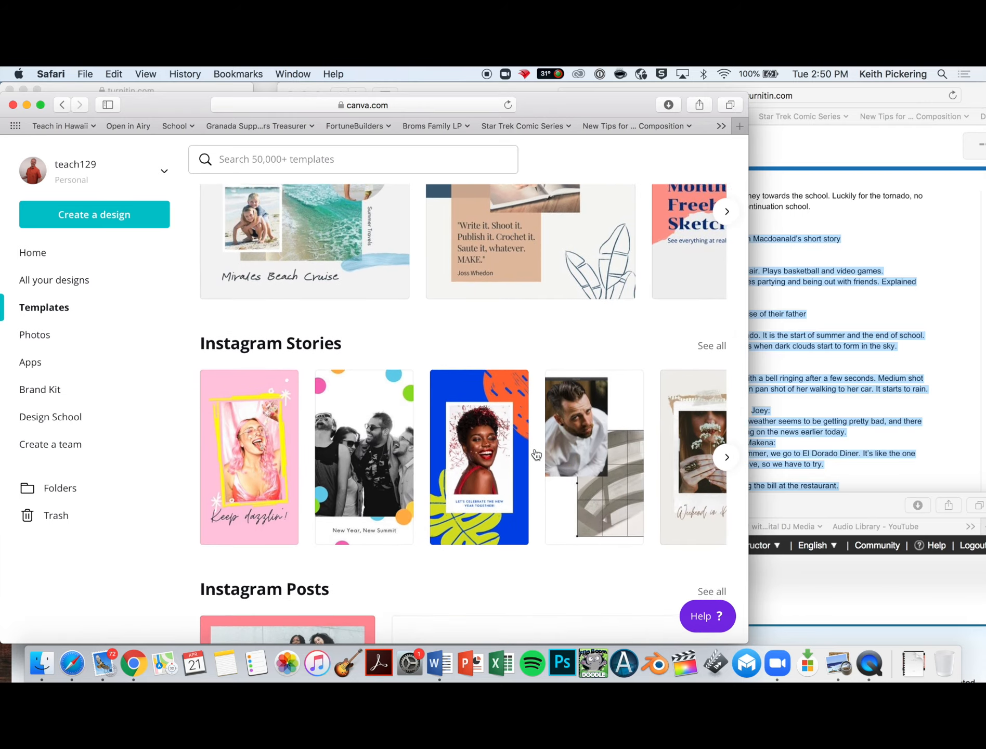
{"action": "scroll", "coordinate": [536, 453], "scroll_direction": "down", "scroll_amount": 10}
{"action": "scroll", "coordinate": [534, 454], "scroll_direction": "up", "scroll_amount": 15}
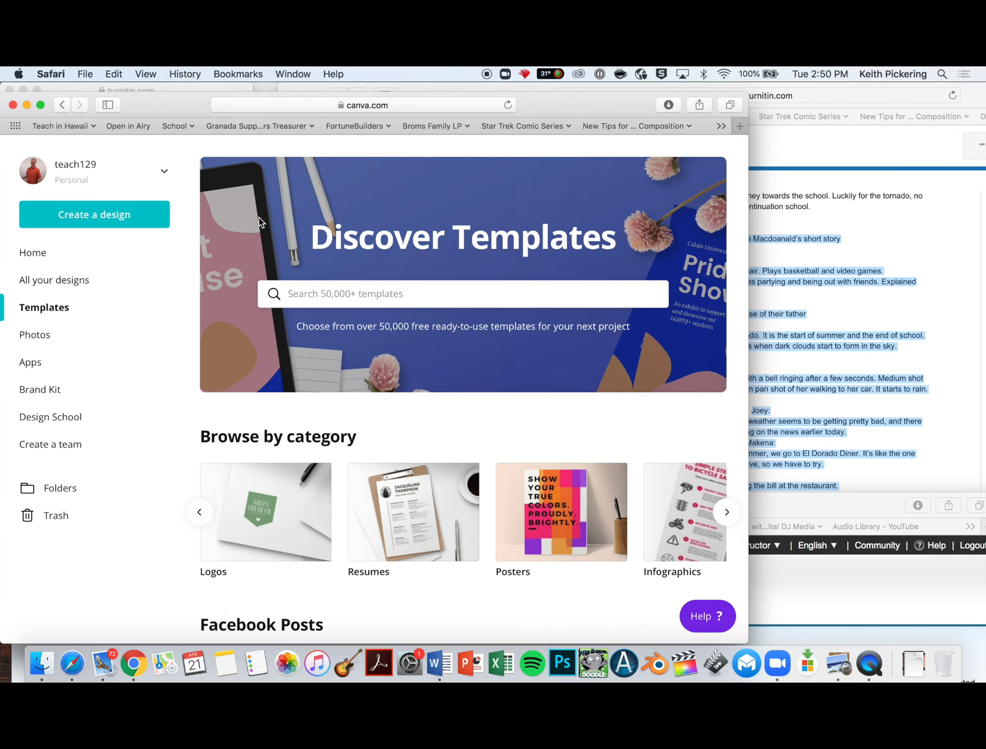
Search the templates for "zoom" and open the suggested Zoom Virtual Backgrounds collection.
{"action": "left_click", "coordinate": [322, 292]}
{"action": "type", "text": "zoom"}
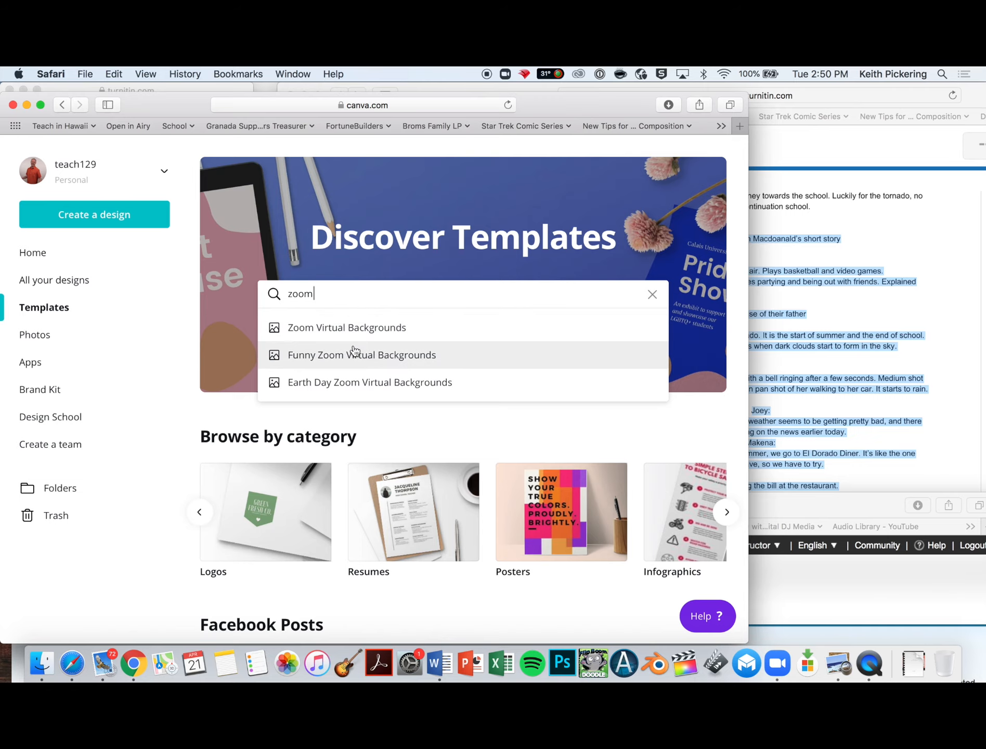
{"action": "left_click", "coordinate": [382, 326]}
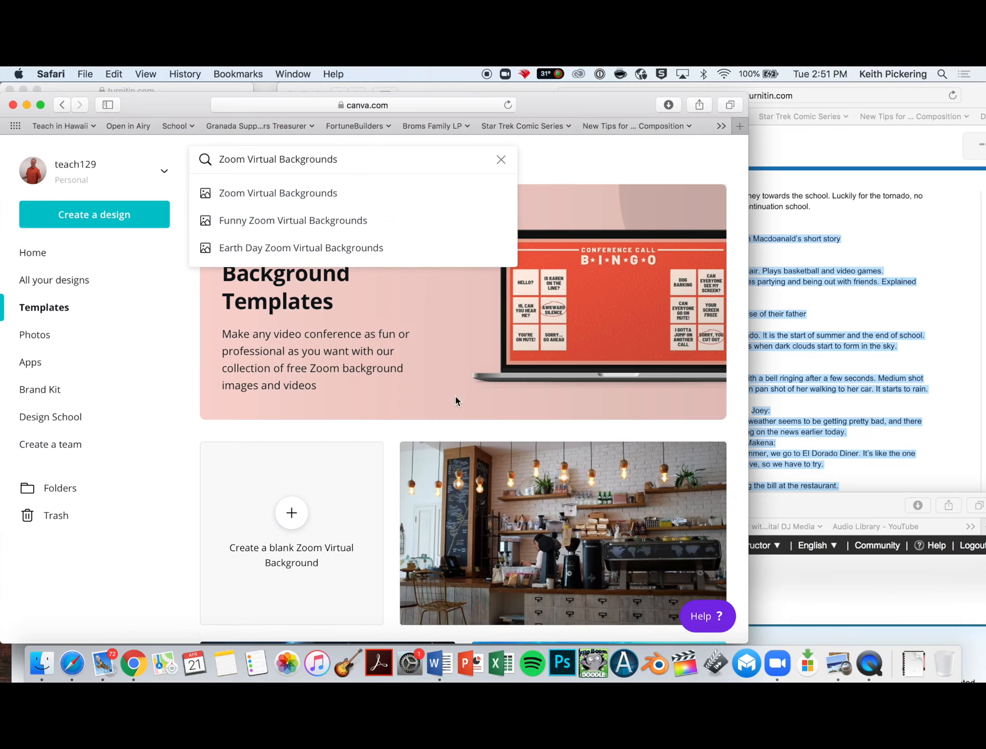
{"action": "left_click", "coordinate": [182, 425]}
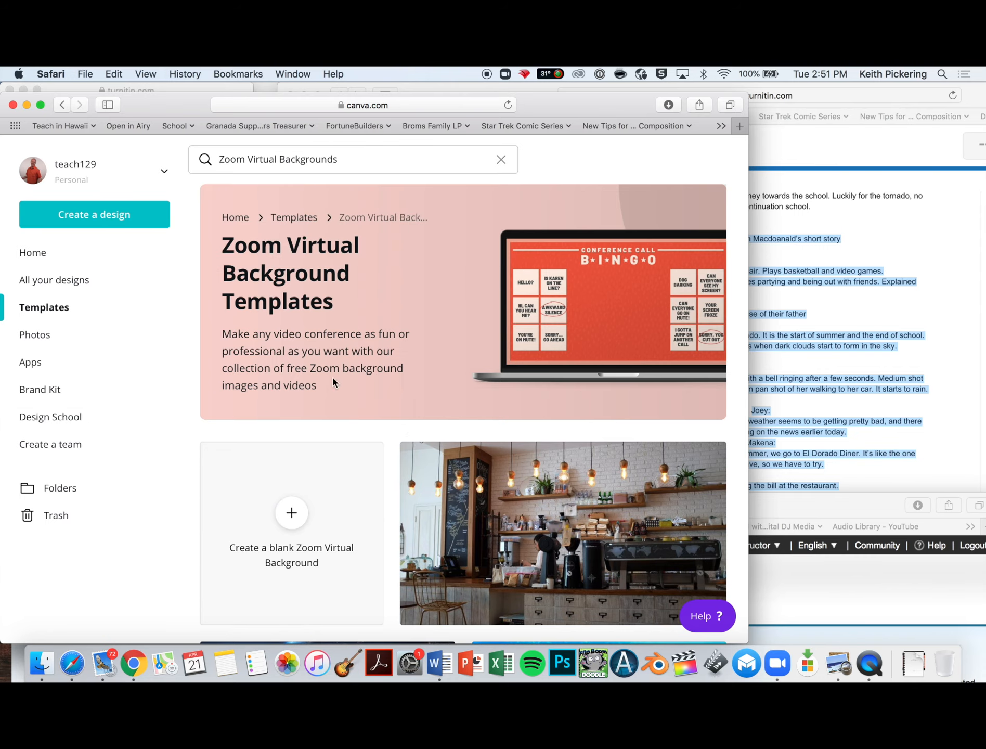
Start a new design from the "Swirling Stars and Space Video Zoom Virtual Background" template.
{"action": "scroll", "coordinate": [524, 371], "scroll_direction": "down", "scroll_amount": 10}
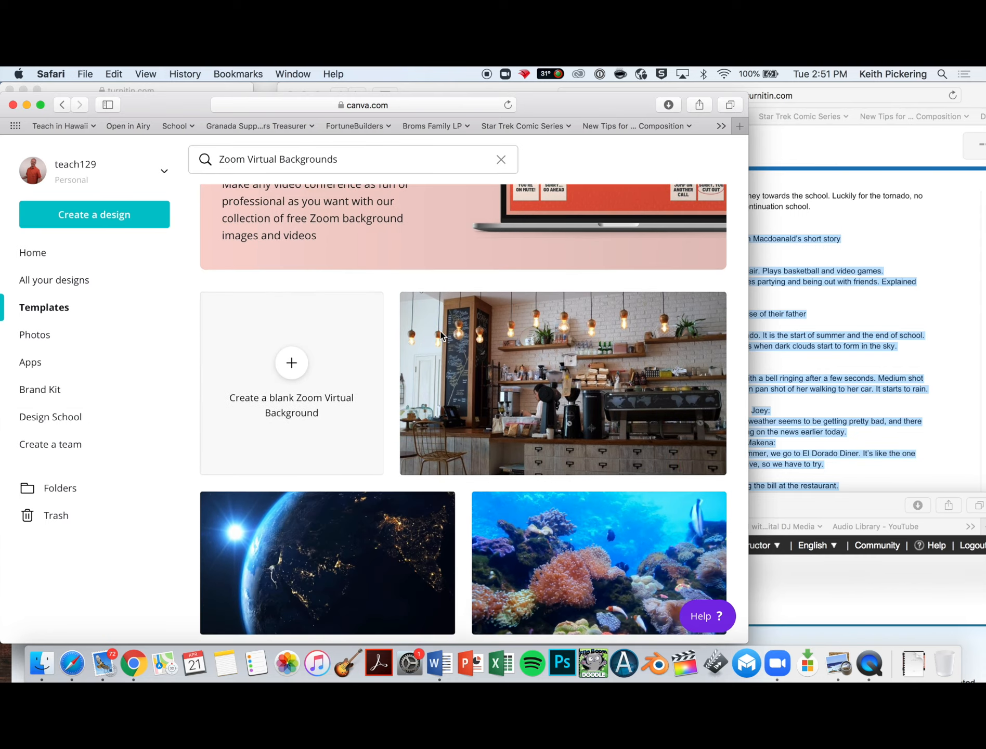
{"action": "scroll", "coordinate": [441, 337], "scroll_direction": "down", "scroll_amount": 12}
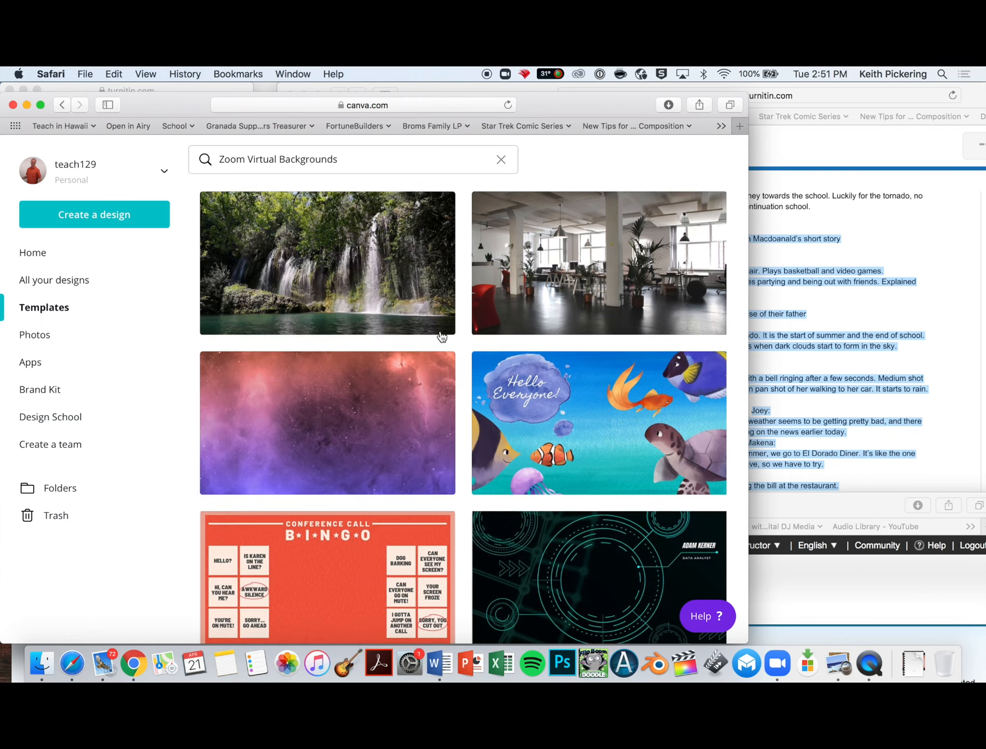
{"action": "scroll", "coordinate": [441, 337], "scroll_direction": "up", "scroll_amount": 4}
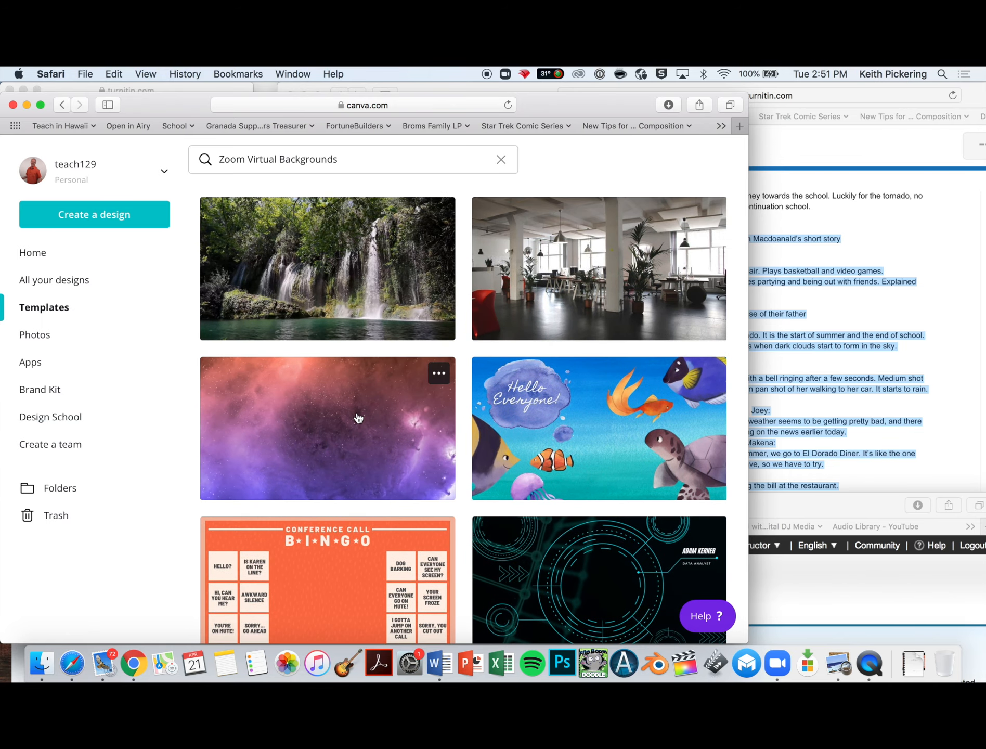
{"action": "left_click", "coordinate": [328, 420]}
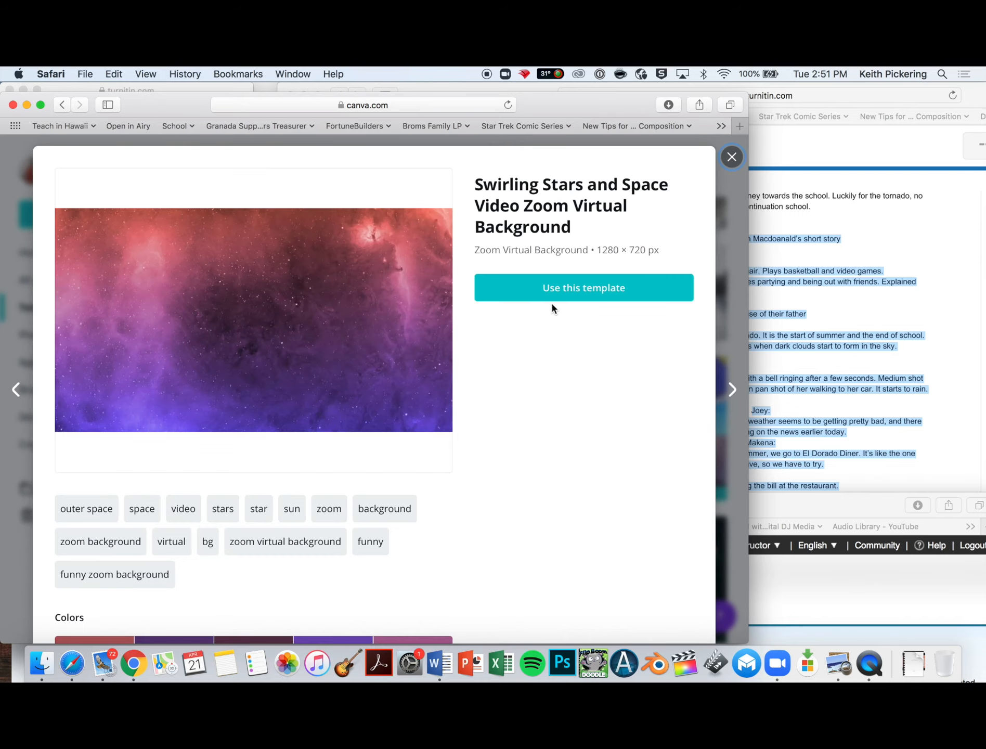
{"action": "left_click", "coordinate": [572, 287]}
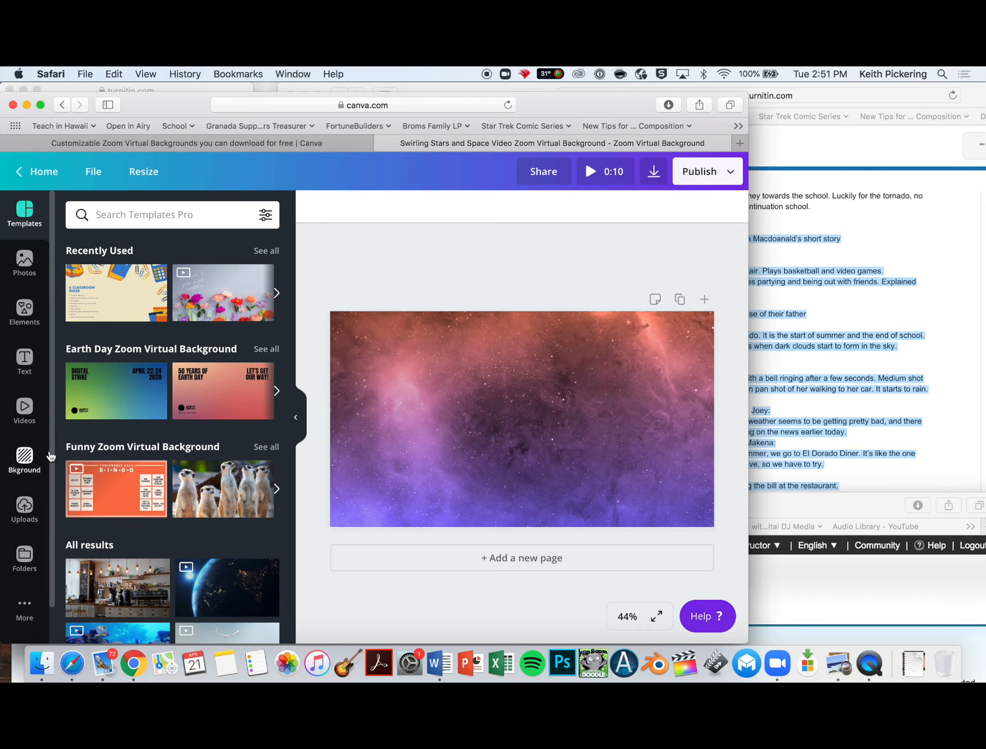
Add the "Online Sale" text combination with radiating lines to the middle of the background.
{"action": "left_click", "coordinate": [34, 362]}
{"action": "scroll", "coordinate": [156, 416], "scroll_direction": "down", "scroll_amount": 5}
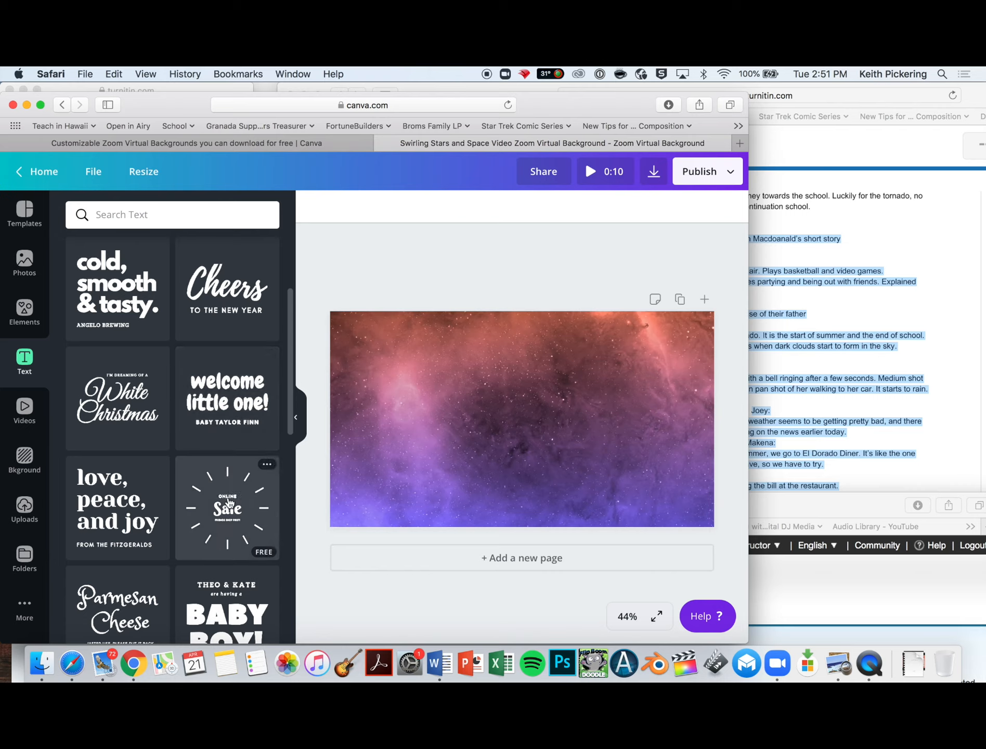
{"action": "left_click_drag", "start_coordinate": [229, 501], "coordinate": [487, 388]}
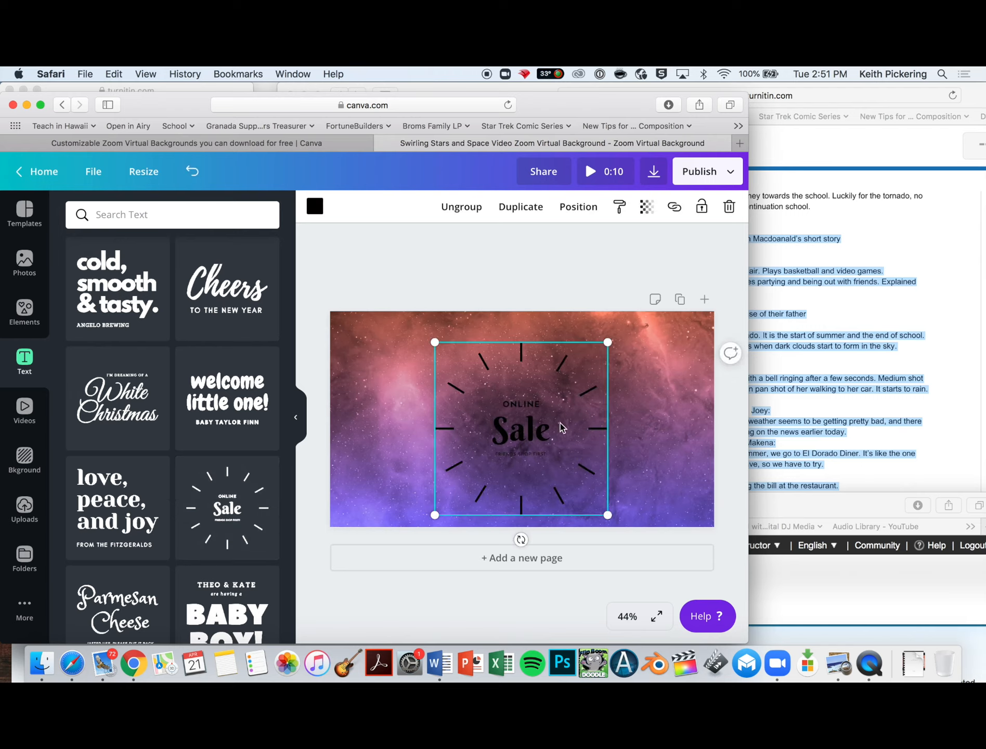
Replace the word "Sale" in the text graphic with "PW's" and "Class" on two lines.
{"action": "left_click", "coordinate": [526, 434]}
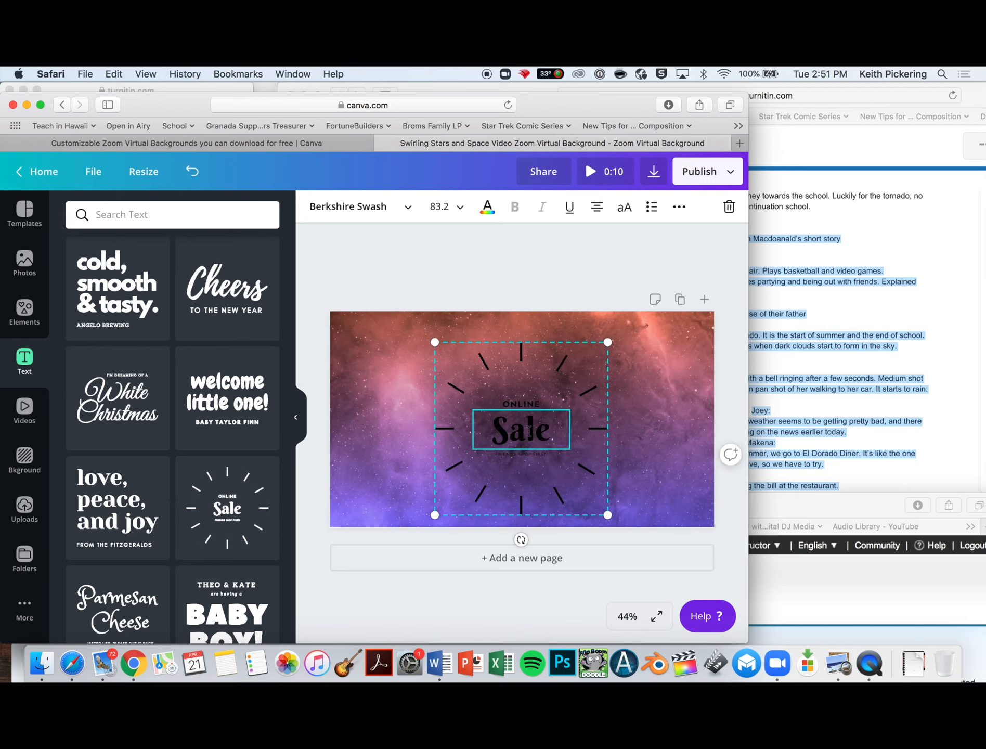
{"action": "double_click", "coordinate": [527, 435]}
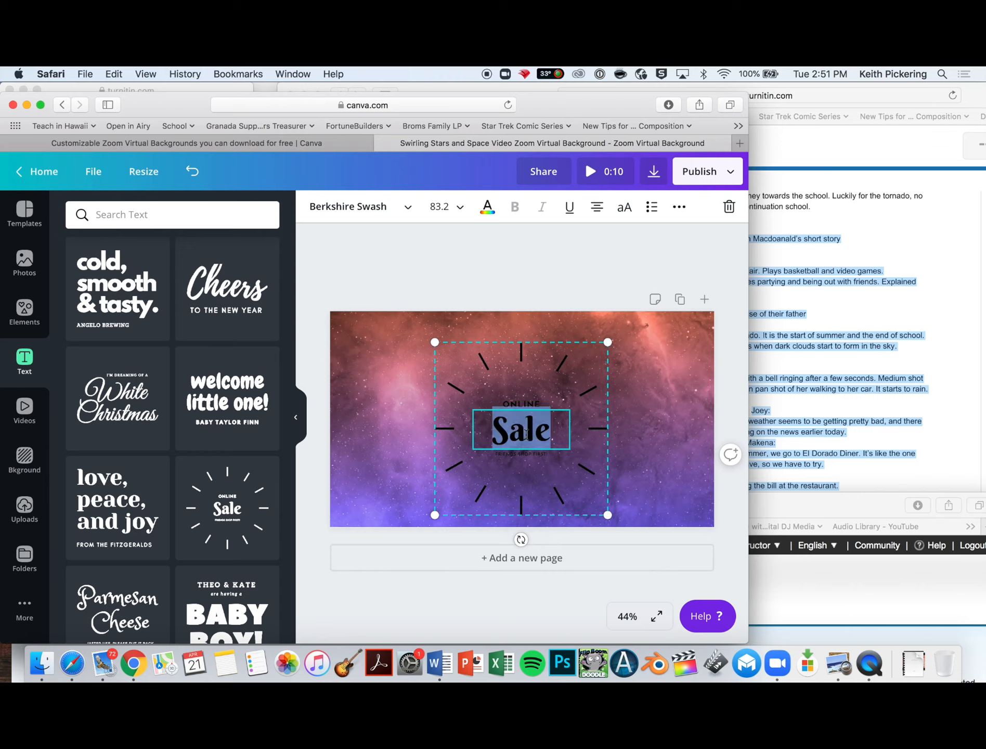
{"action": "type", "text": "PW's"}
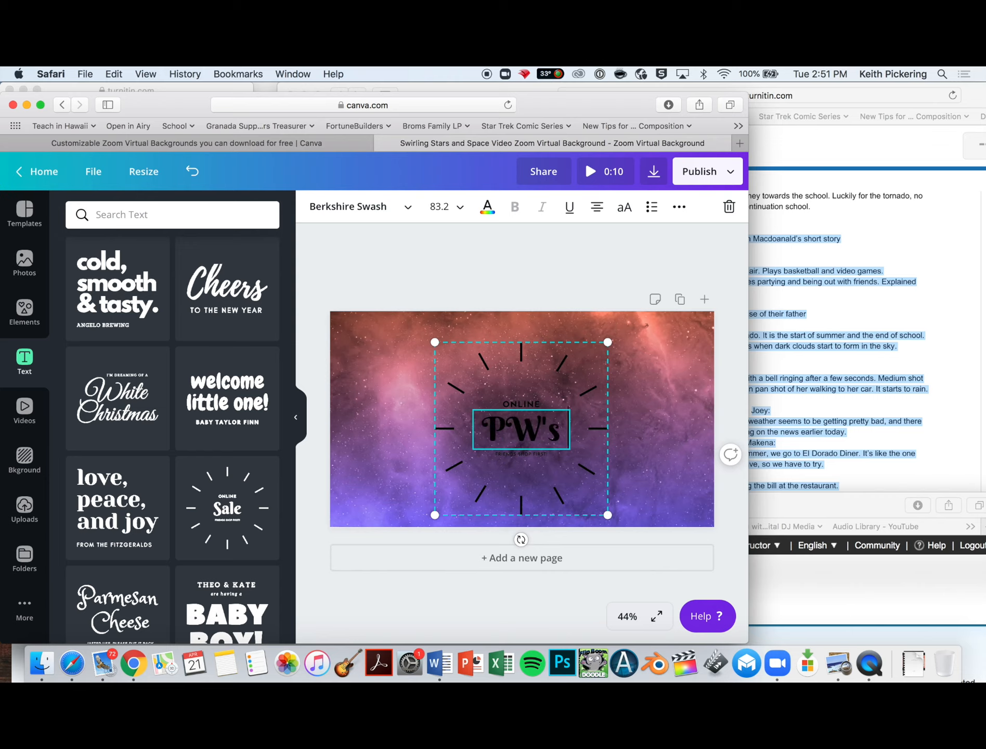
{"action": "key", "text": "Return"}
{"action": "type", "text": "Class"}
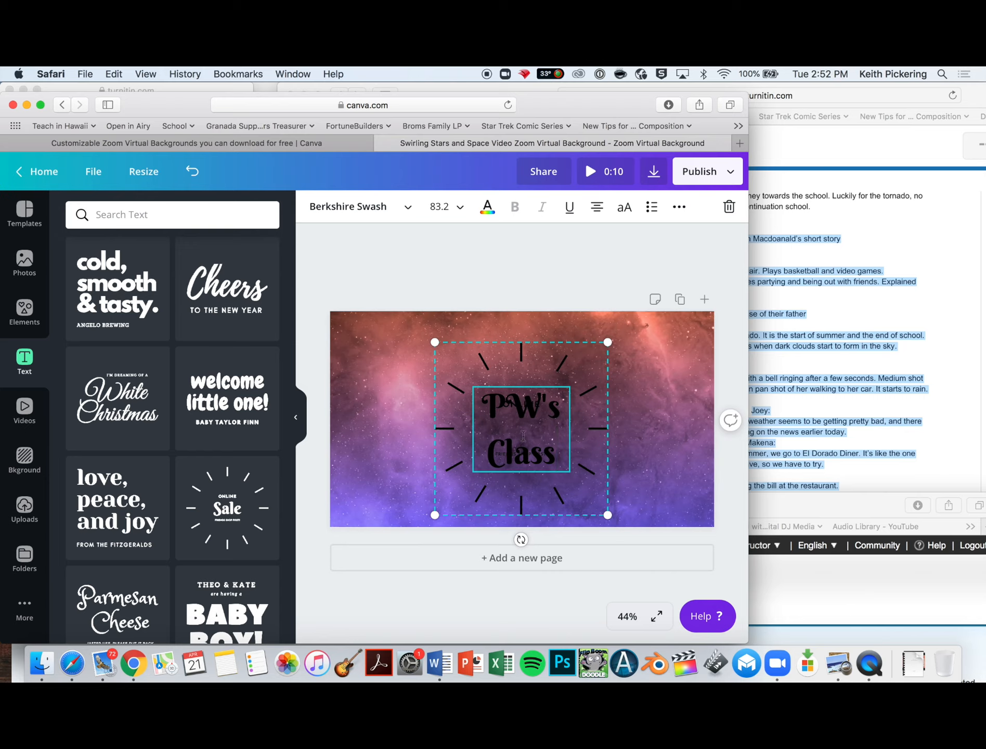
Set the "PW's Class" text to font size 72 and reduce its line height.
{"action": "left_click", "coordinate": [440, 207]}
{"action": "scroll", "coordinate": [462, 468], "scroll_direction": "down", "scroll_amount": 3}
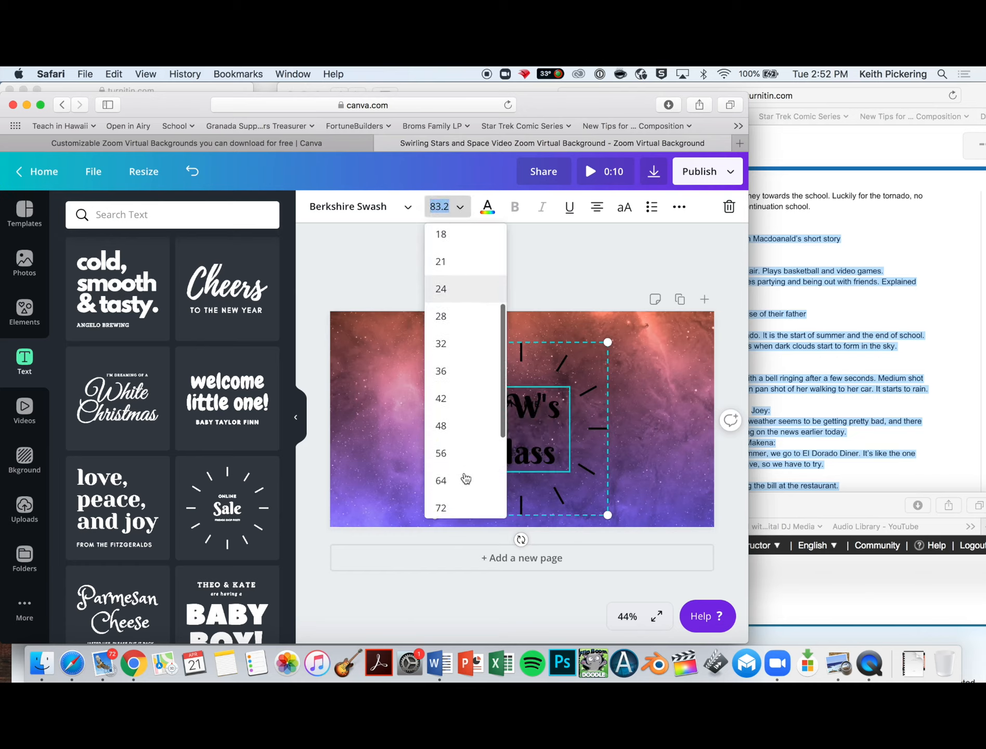
{"action": "left_click", "coordinate": [456, 501]}
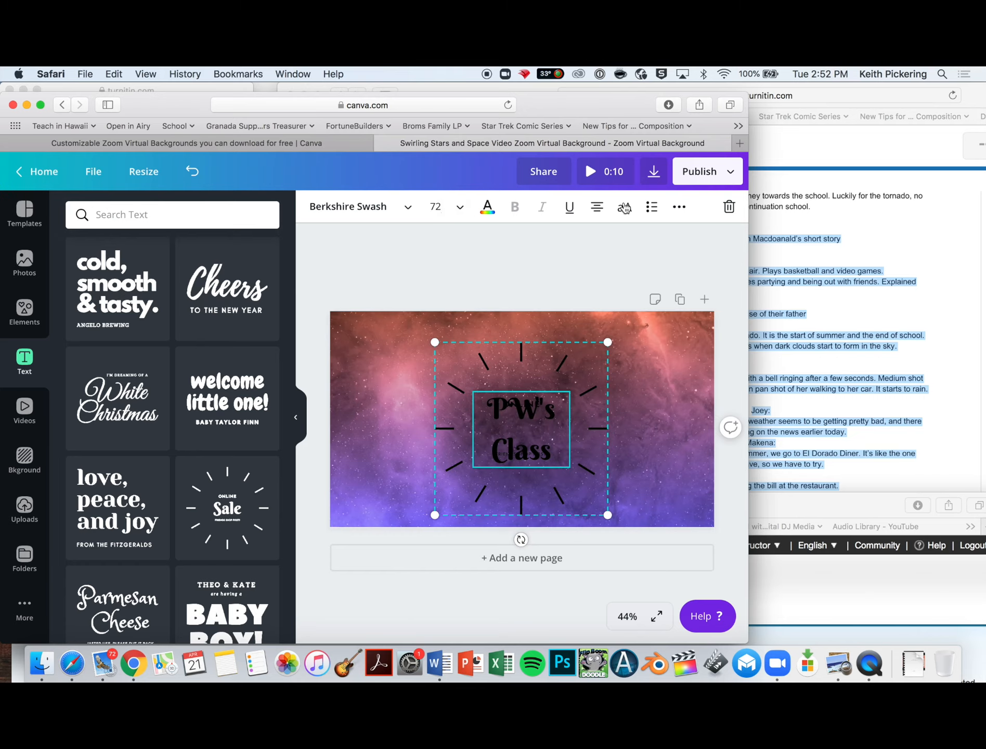
{"action": "left_click", "coordinate": [678, 208]}
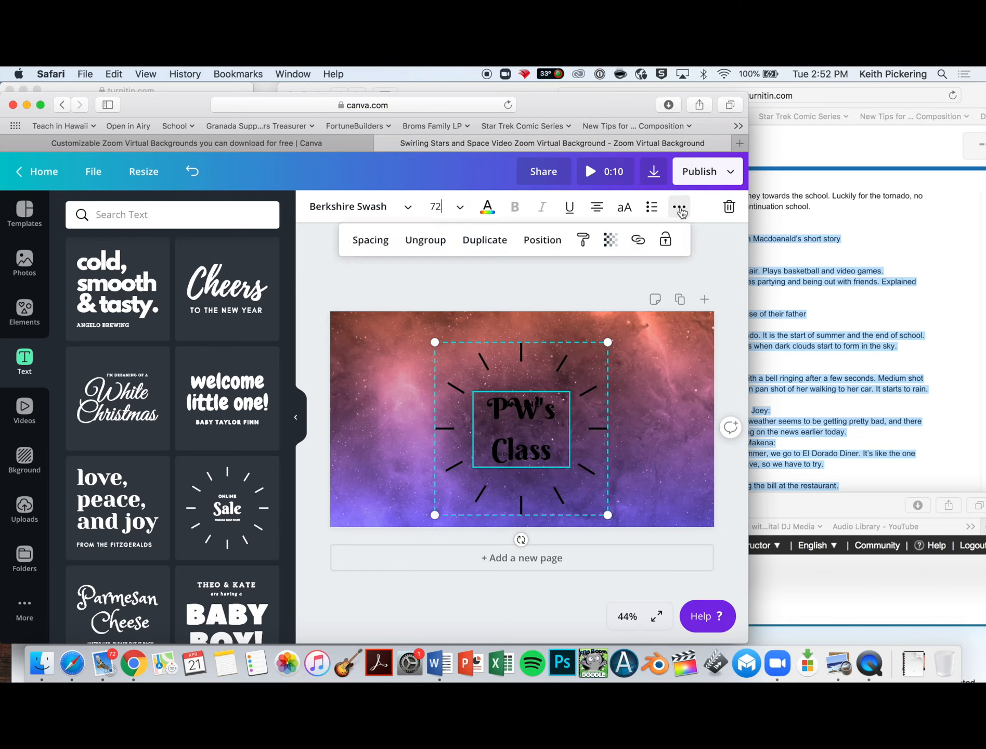
{"action": "left_click", "coordinate": [383, 242]}
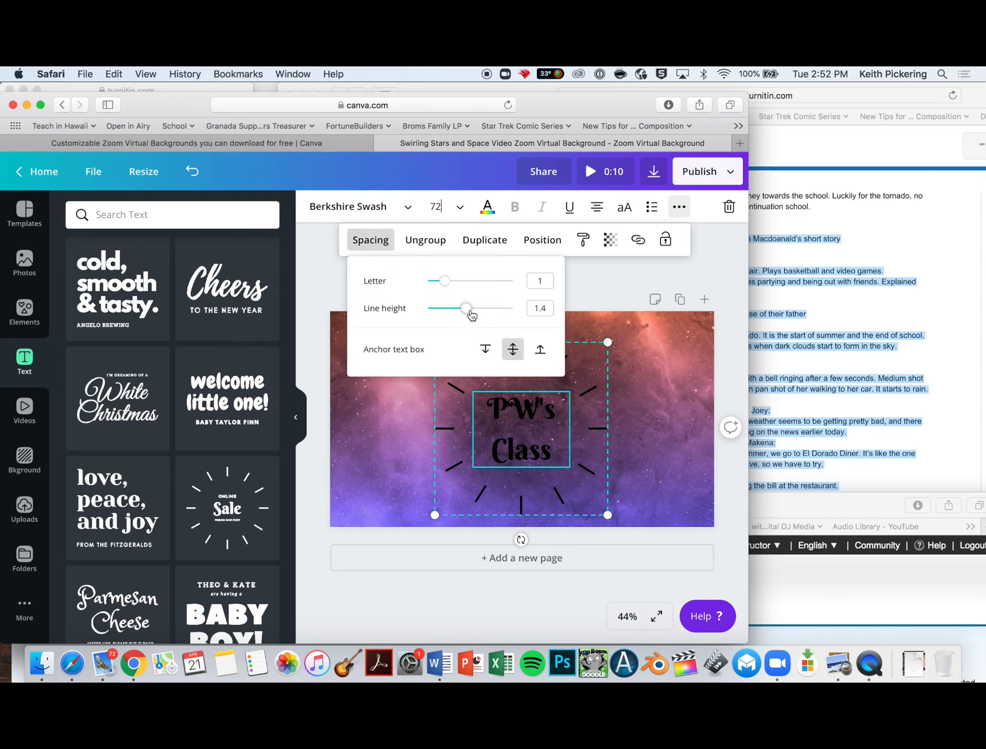
{"action": "left_click_drag", "start_coordinate": [466, 309], "coordinate": [444, 313]}
Shift the text graphic slightly upward and replace its "ONLINE" line with "WELCOME TO".
{"action": "left_click_drag", "start_coordinate": [503, 402], "coordinate": [497, 385]}
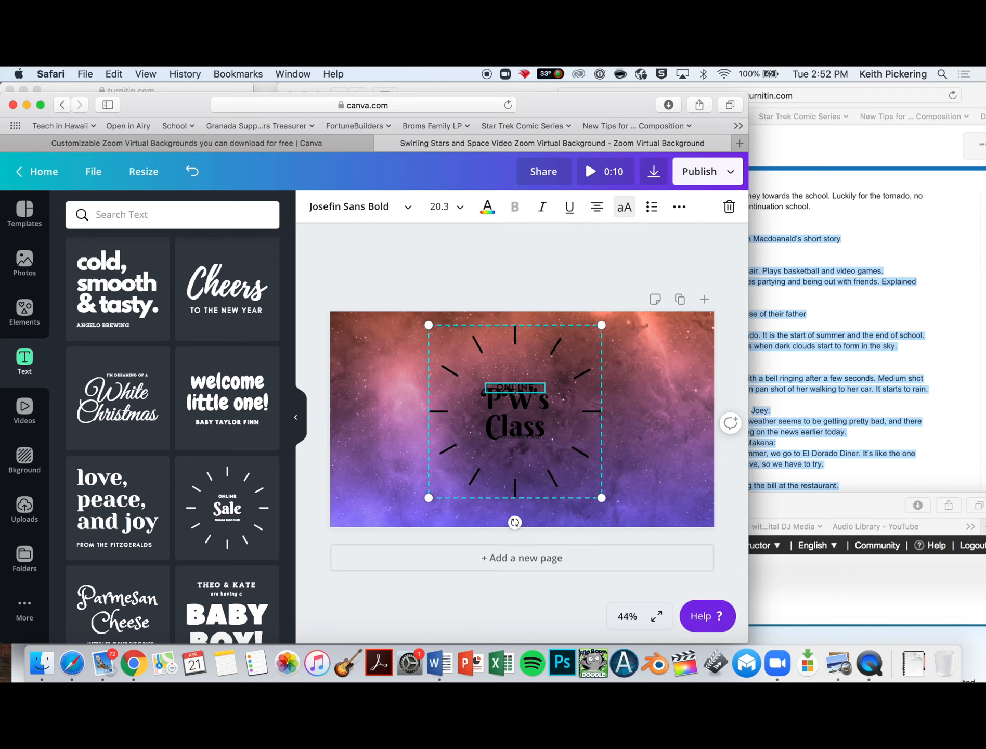
{"action": "type", "text": "WELCOME"}
Ungroup the text graphic and move the "WELCOME TO" text up so it sits above "PW's Class".
{"action": "left_click", "coordinate": [677, 207]}
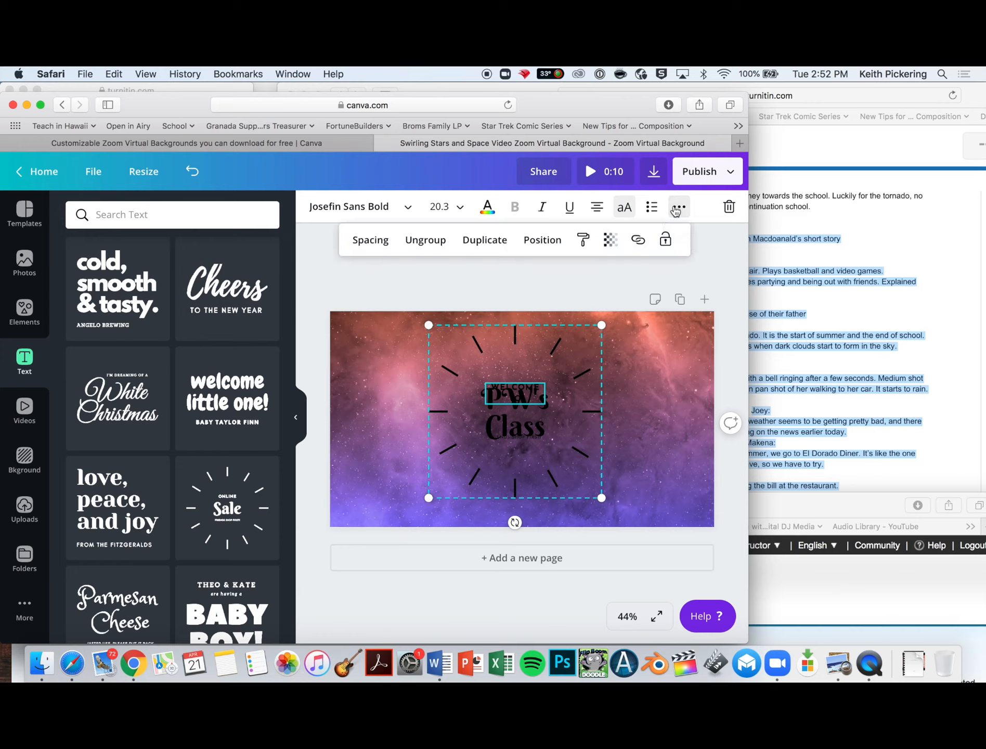
{"action": "left_click", "coordinate": [433, 240]}
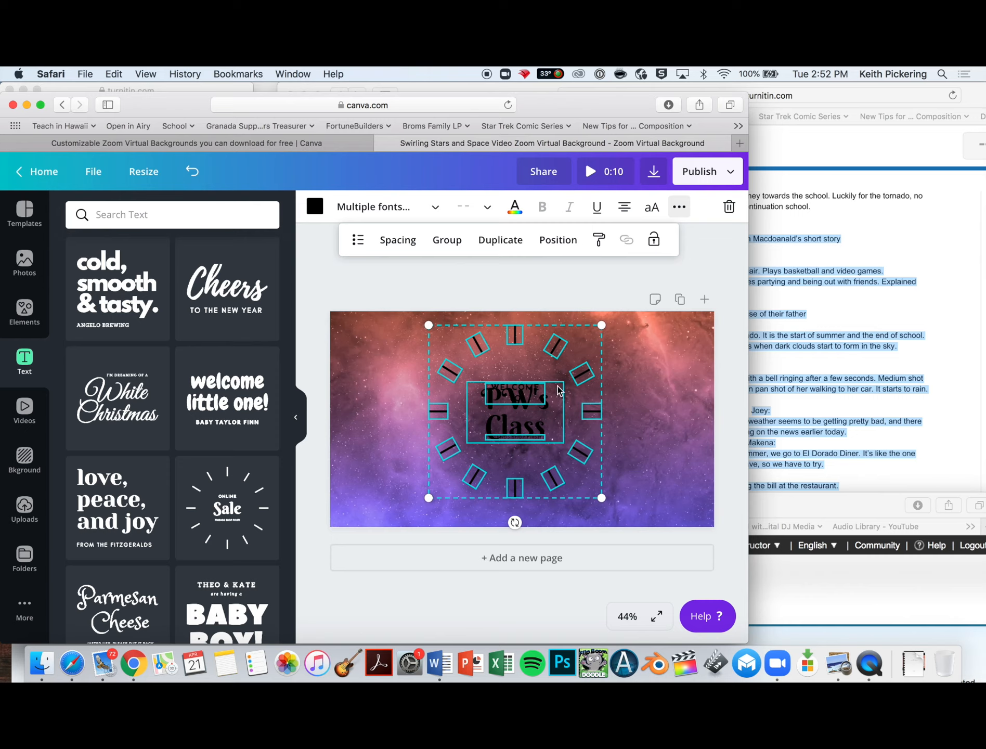
{"action": "left_click", "coordinate": [518, 409]}
{"action": "left_click", "coordinate": [520, 387]}
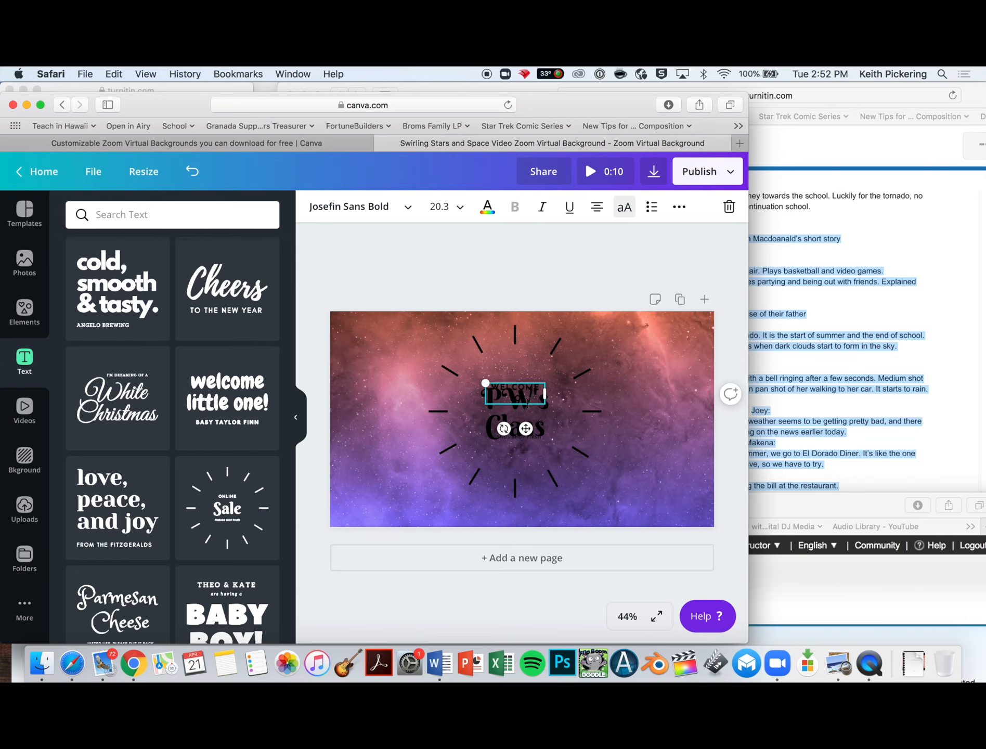
{"action": "left_click_drag", "start_coordinate": [528, 405], "coordinate": [526, 385]}
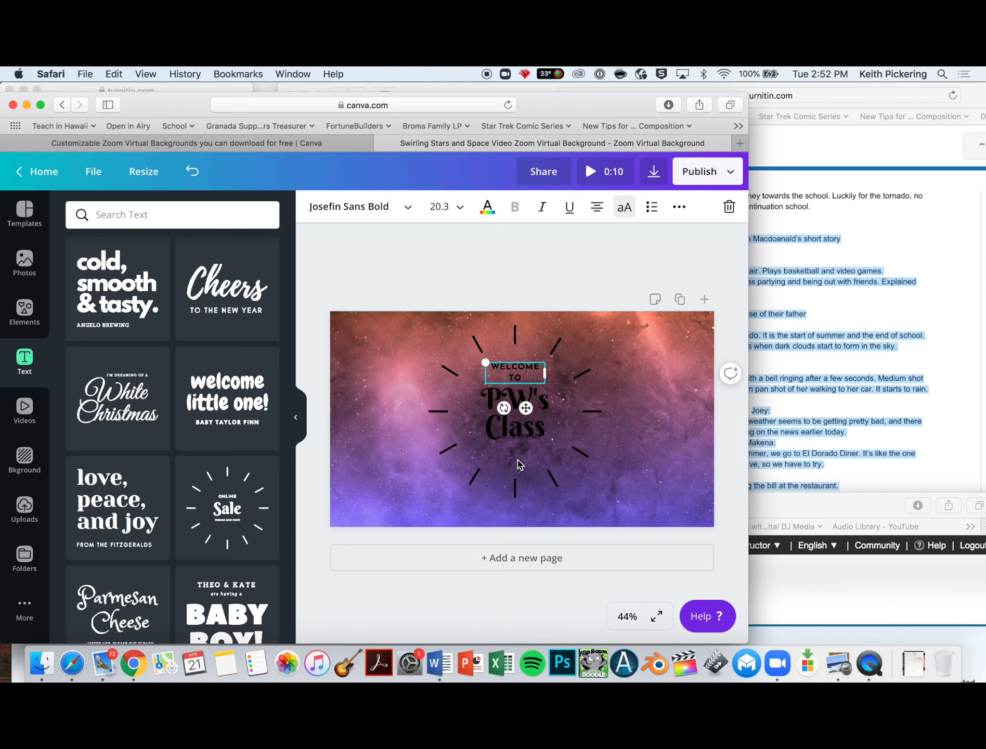
Move the small "FRIENDS SHOP FIRST!" text out to the lower right of the background and shift "PW's Class" slightly down.
{"action": "left_click", "coordinate": [518, 437]}
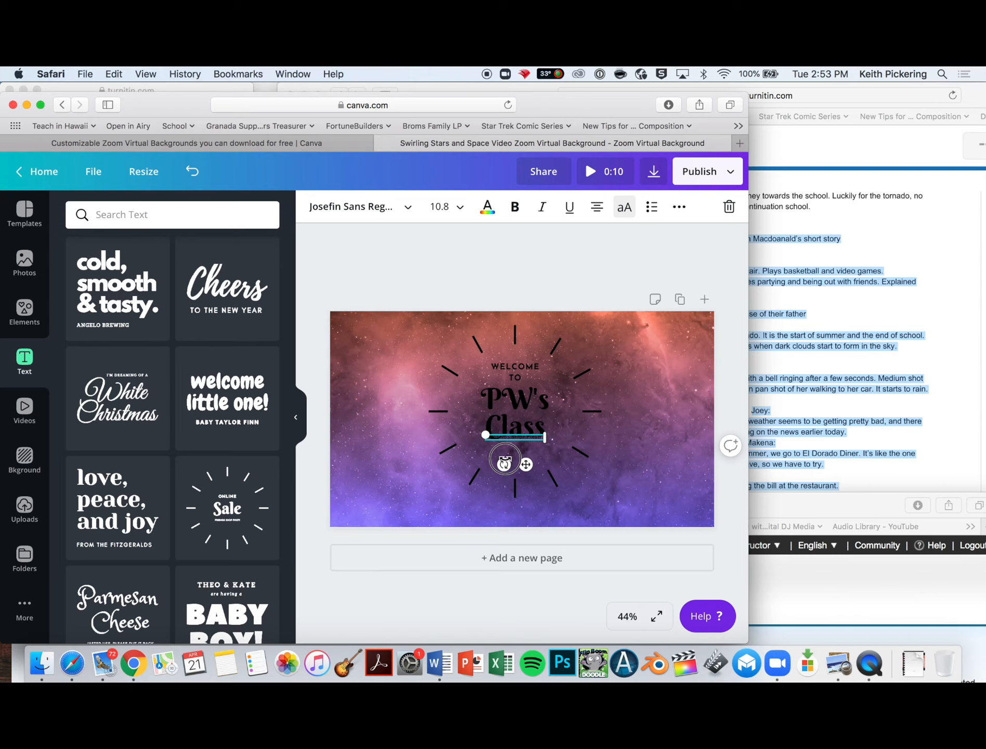
{"action": "left_click_drag", "start_coordinate": [512, 446], "coordinate": [653, 474]}
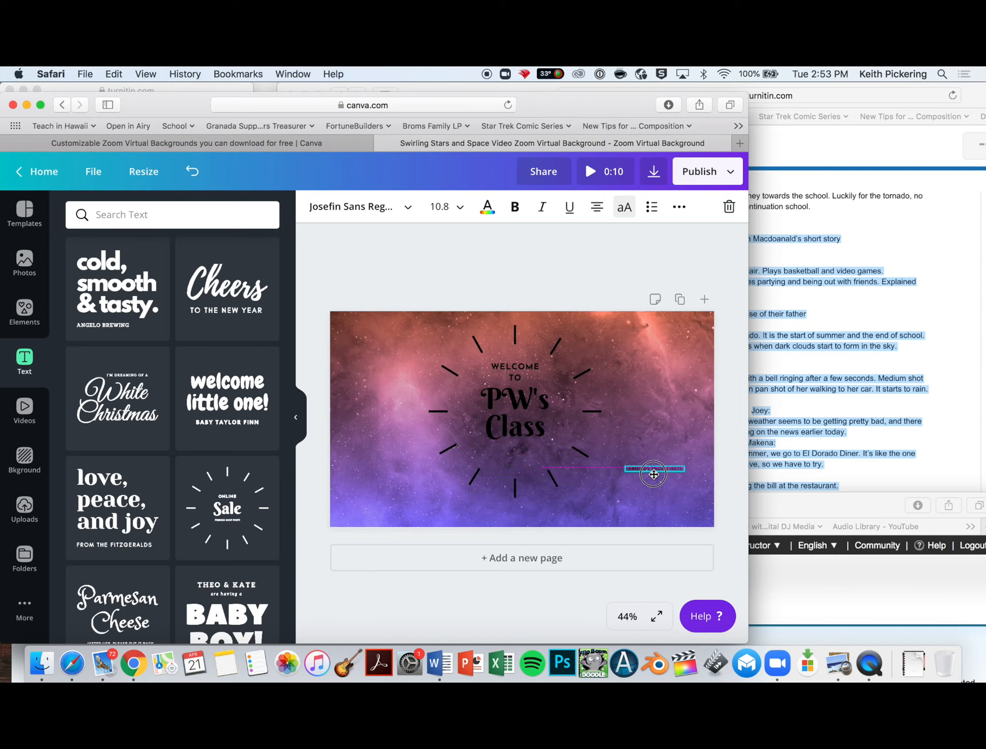
{"action": "left_click", "coordinate": [520, 424]}
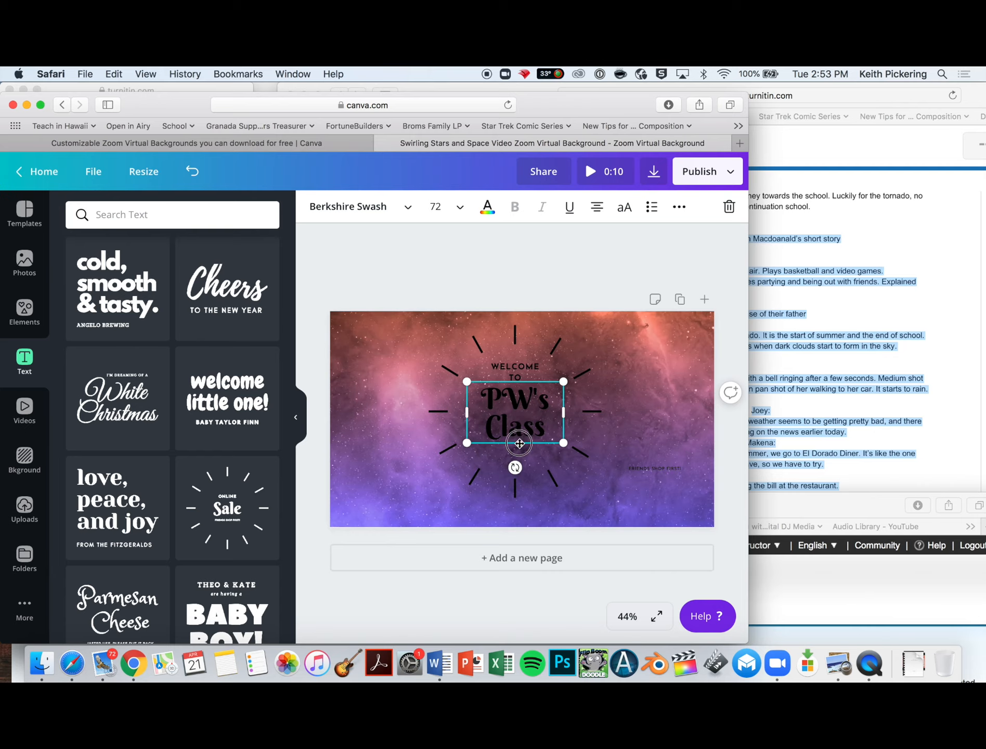
{"action": "left_click_drag", "start_coordinate": [519, 445], "coordinate": [520, 450]}
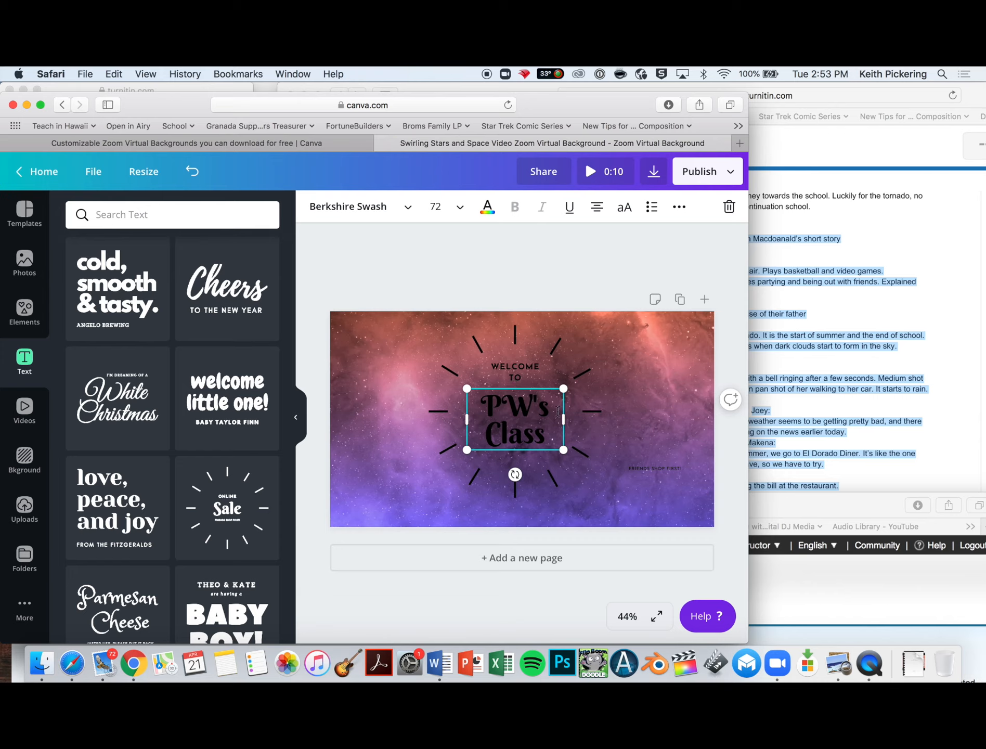
Preview the animated design, close the preview and delete the small "FRIENDS SHOP FIRST!" text.
{"action": "left_click", "coordinate": [593, 174]}
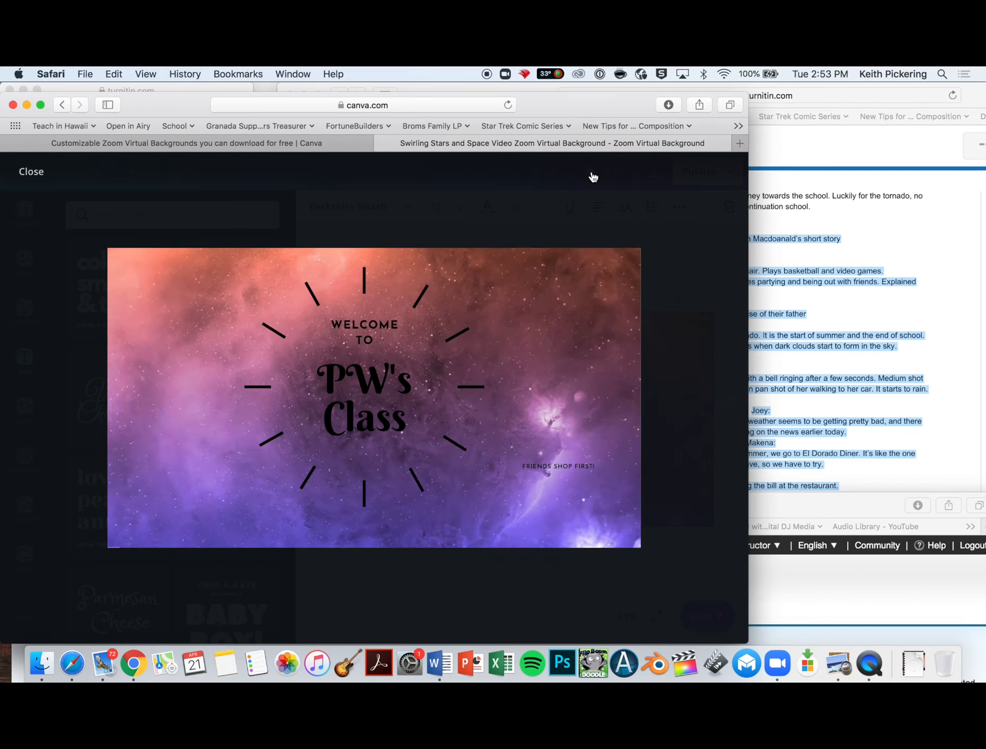
{"action": "mouse_move", "coordinate": [547, 509]}
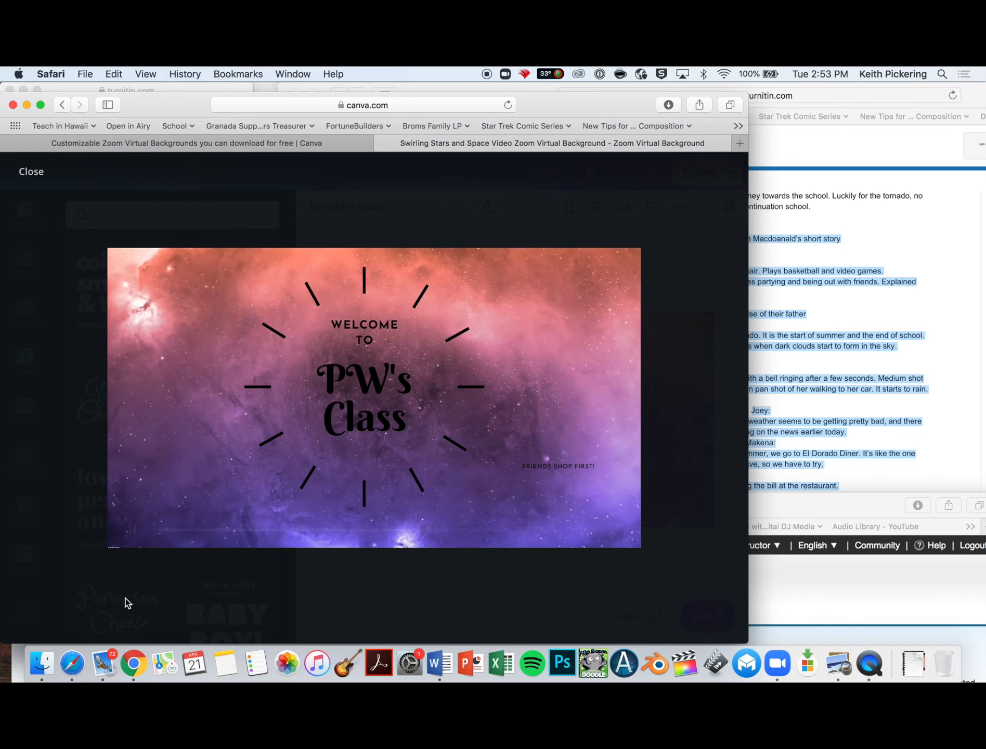
{"action": "left_click", "coordinate": [132, 530]}
{"action": "left_click", "coordinate": [658, 285]}
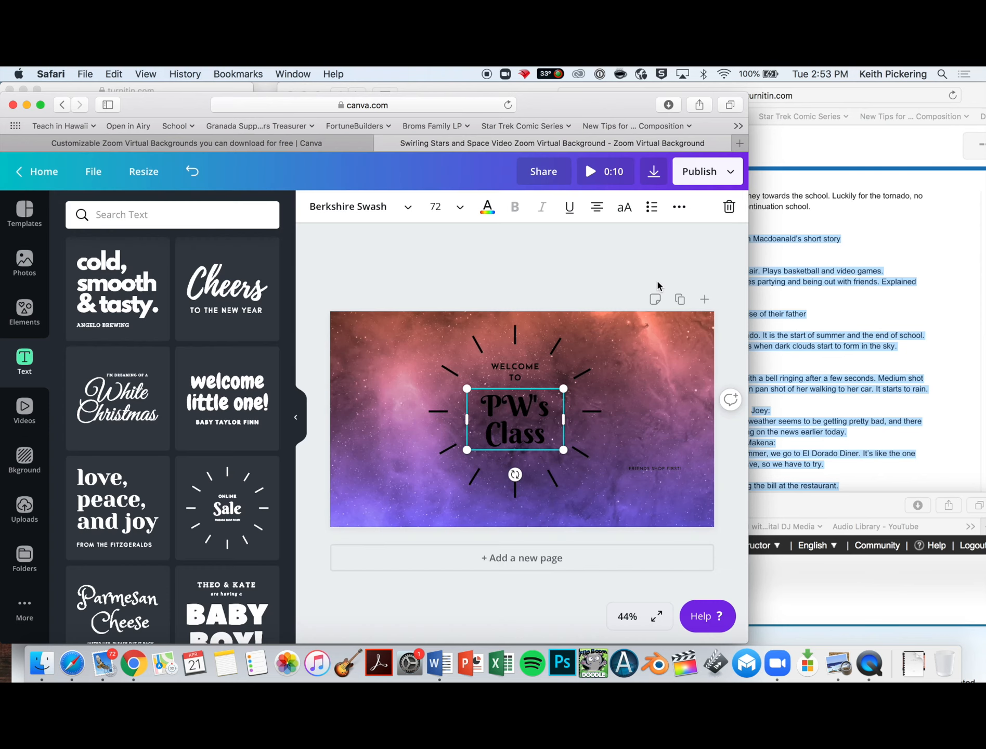
{"action": "left_click", "coordinate": [641, 469]}
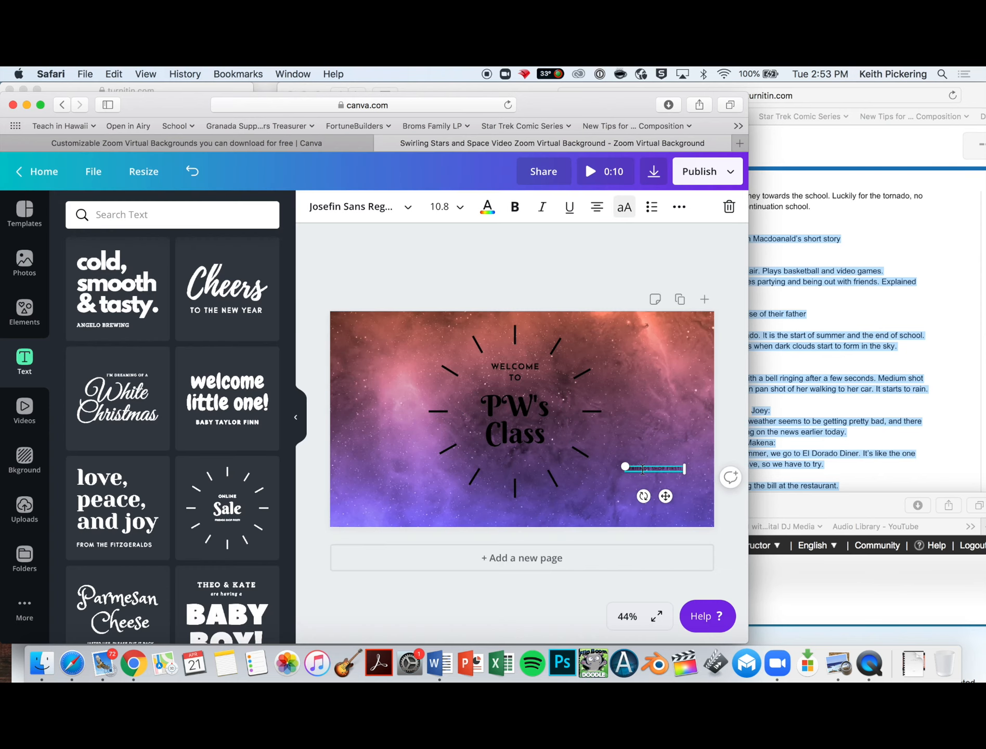
{"action": "key", "text": "Delete"}
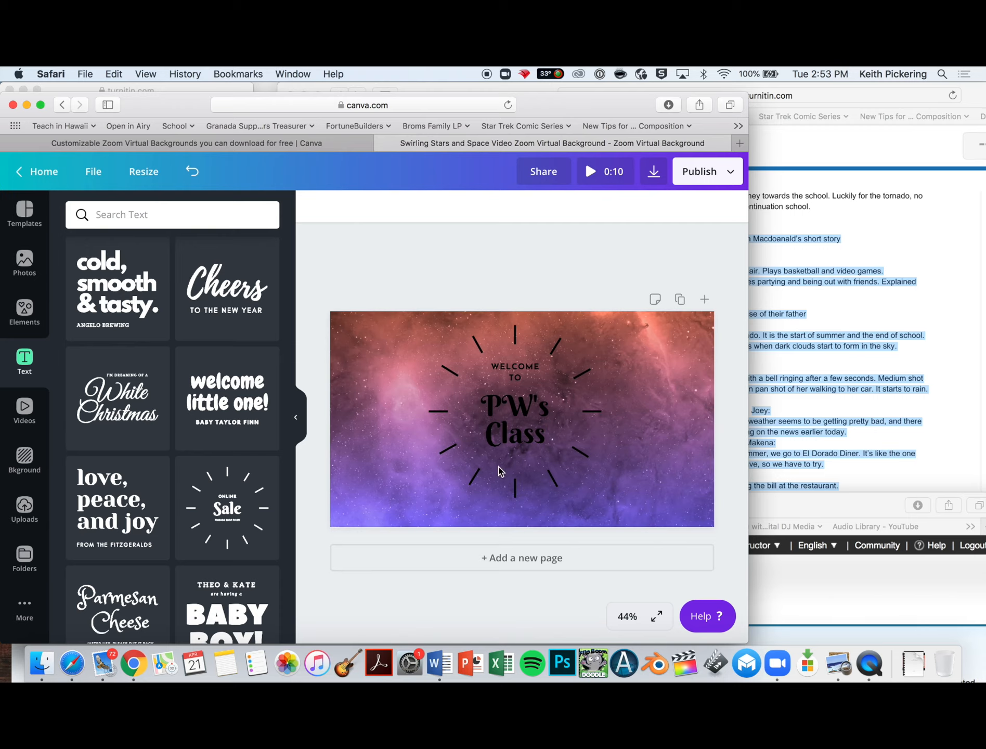
Download the finished background design with the Video file type.
{"action": "left_click", "coordinate": [730, 173]}
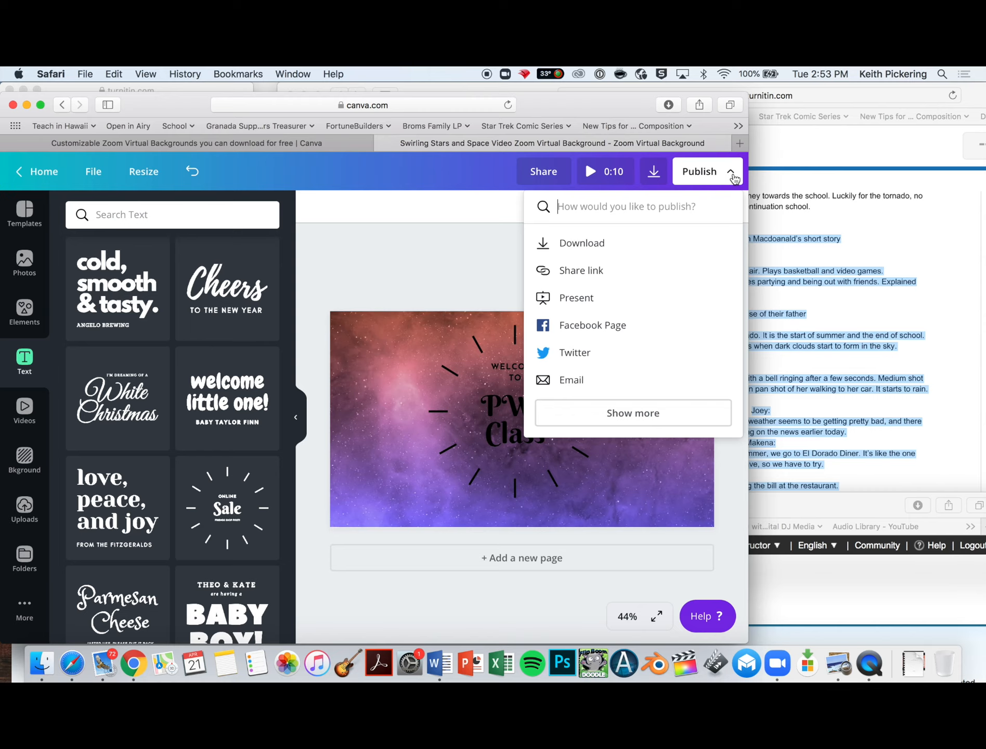
{"action": "left_click", "coordinate": [600, 244]}
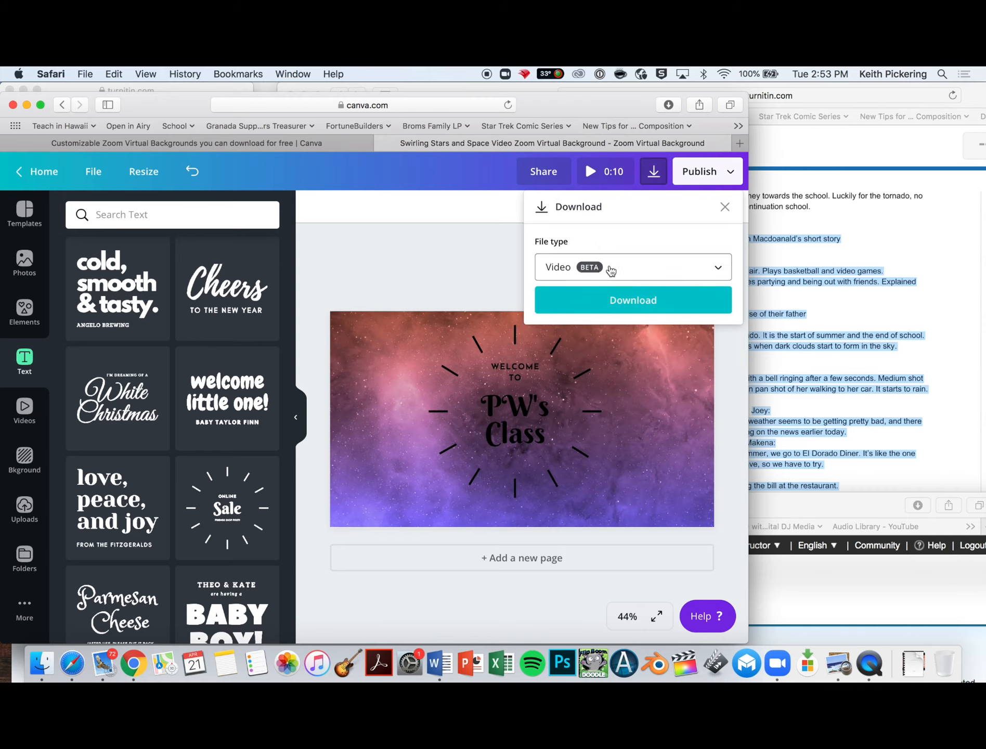
{"action": "left_click", "coordinate": [643, 305]}
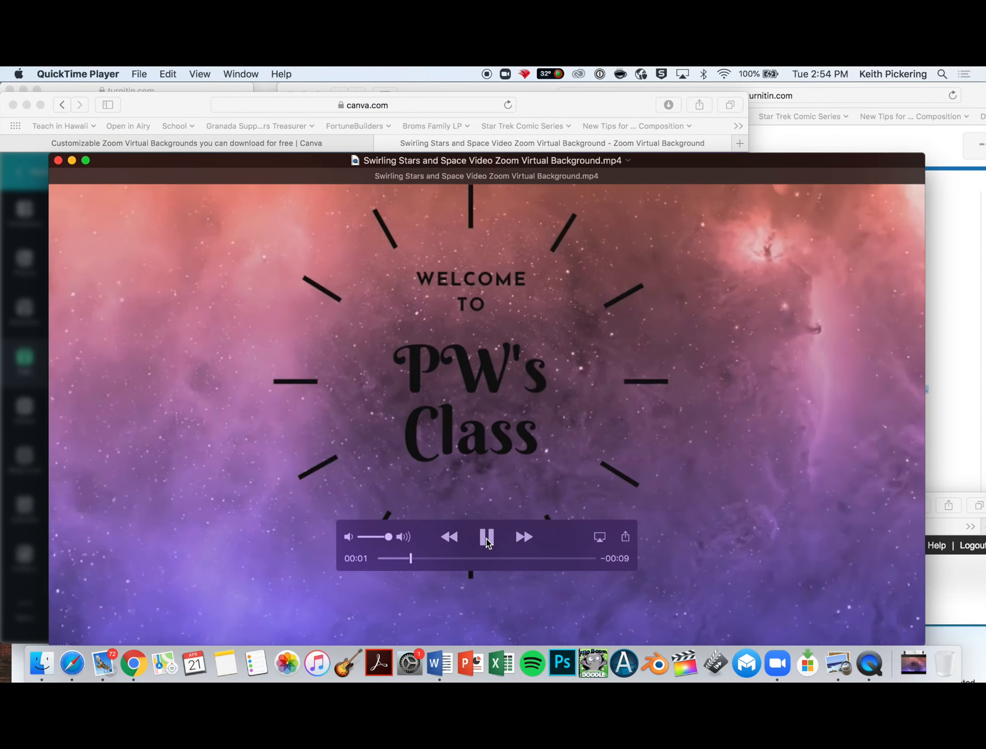
Pause the downloaded video and close its playback window, and dismiss the message about the published design.
{"action": "left_click", "coordinate": [486, 538]}
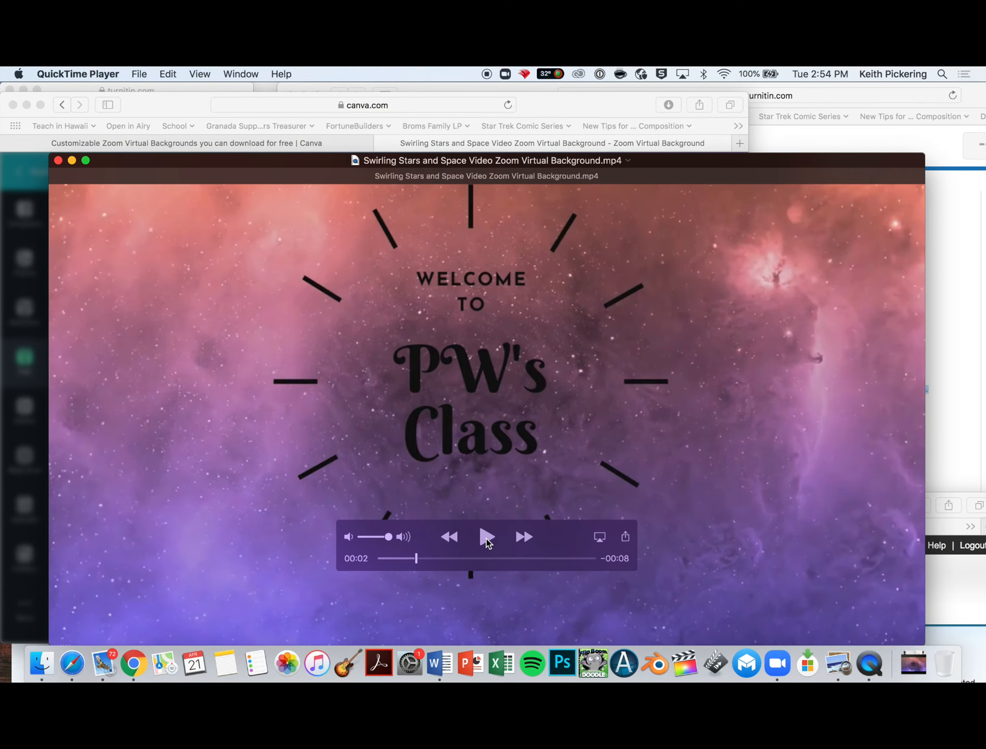
{"action": "left_click", "coordinate": [58, 161]}
{"action": "left_click", "coordinate": [583, 274]}
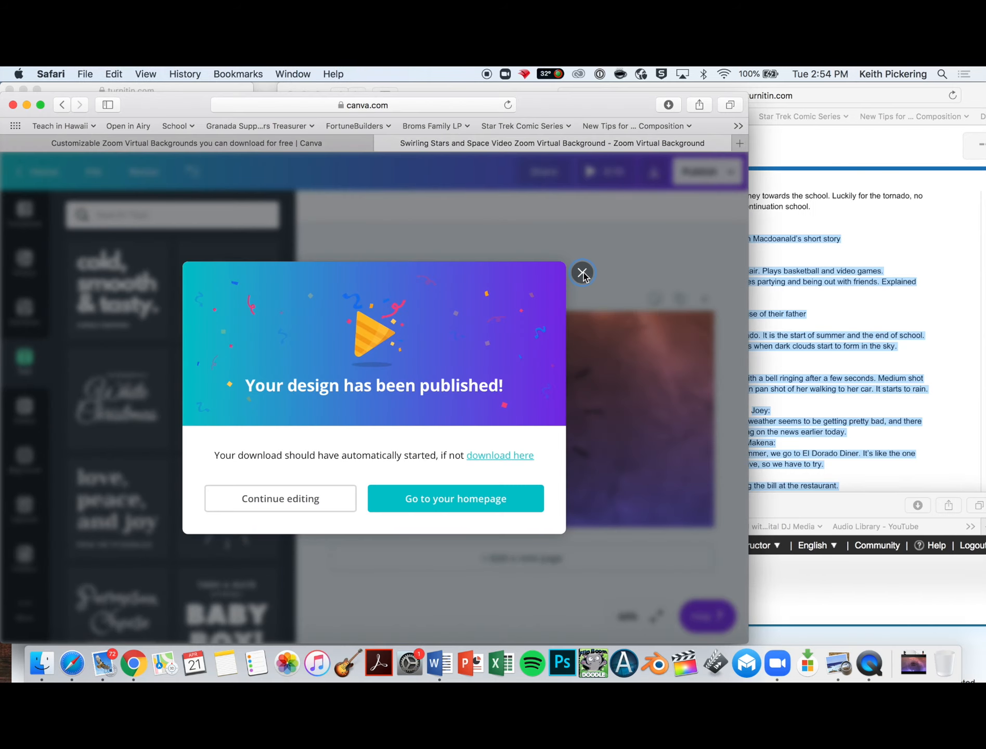
{"action": "left_click", "coordinate": [583, 274]}
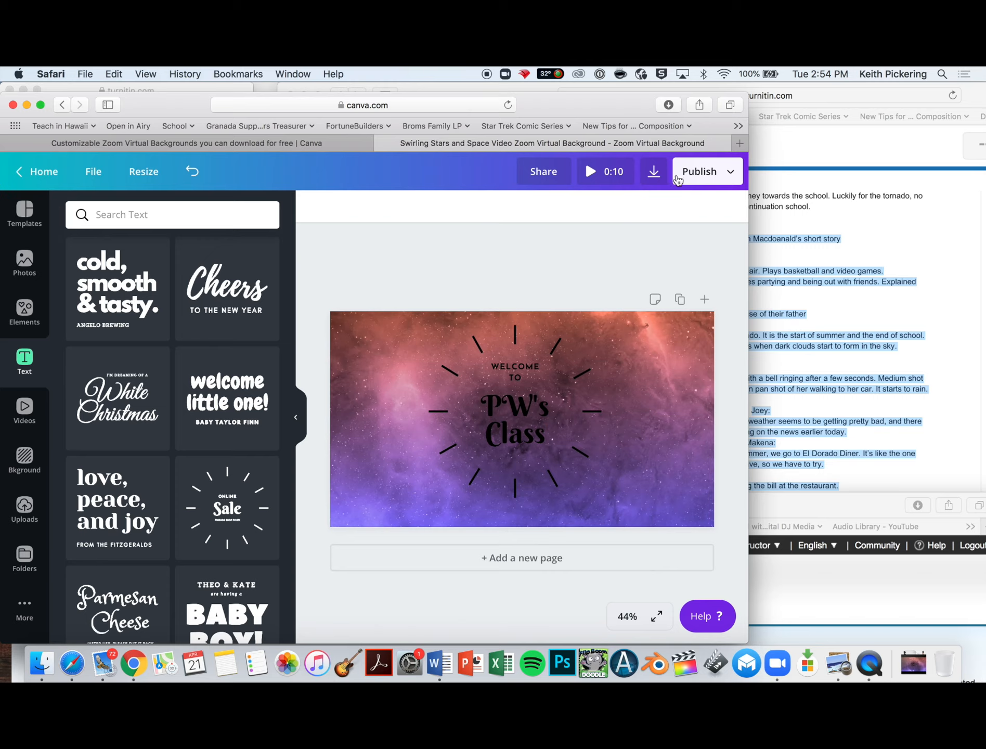
Download the same design as a JPG image and shift the opened image's window slightly down.
{"action": "left_click", "coordinate": [702, 172]}
{"action": "left_click", "coordinate": [598, 242]}
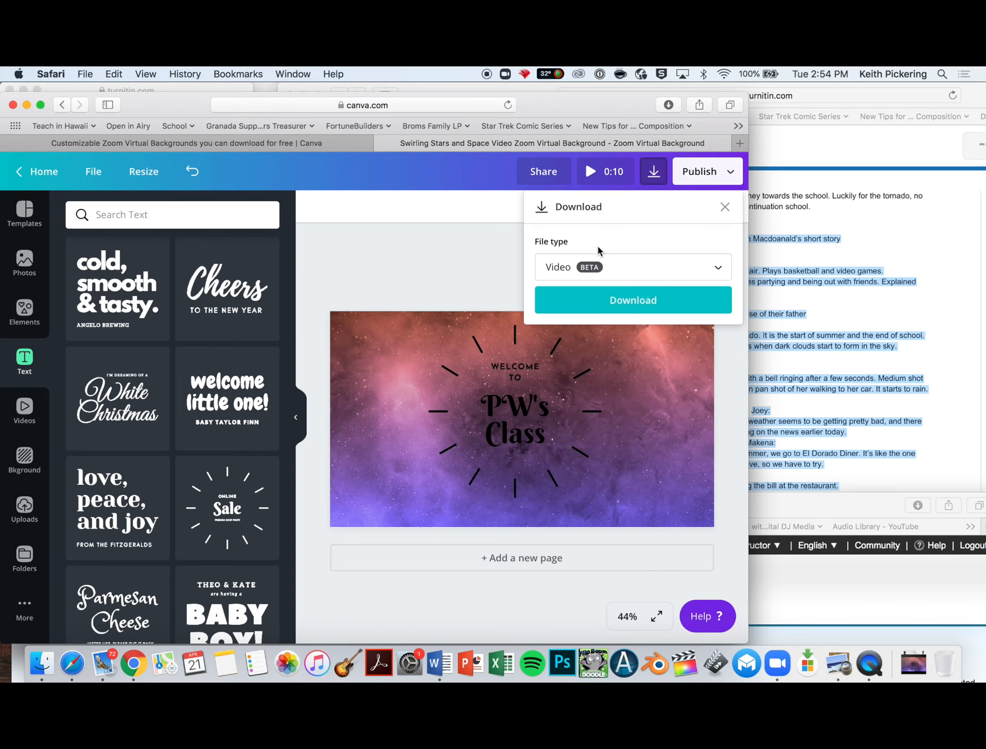
{"action": "left_click", "coordinate": [724, 266]}
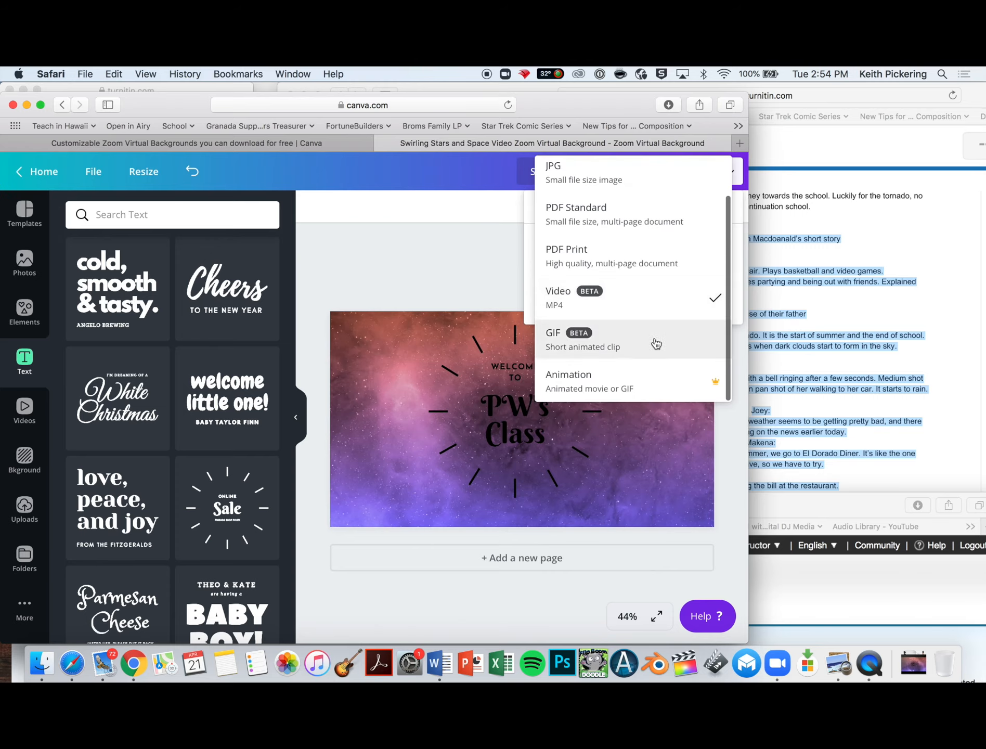
{"action": "left_click", "coordinate": [627, 169]}
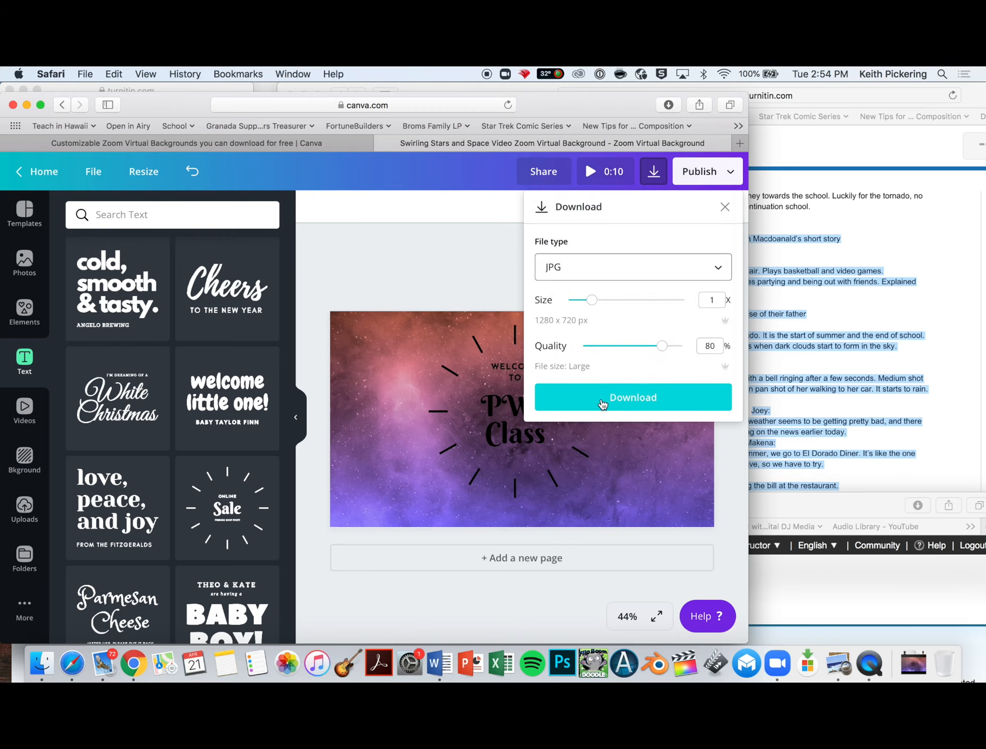
{"action": "left_click", "coordinate": [648, 400]}
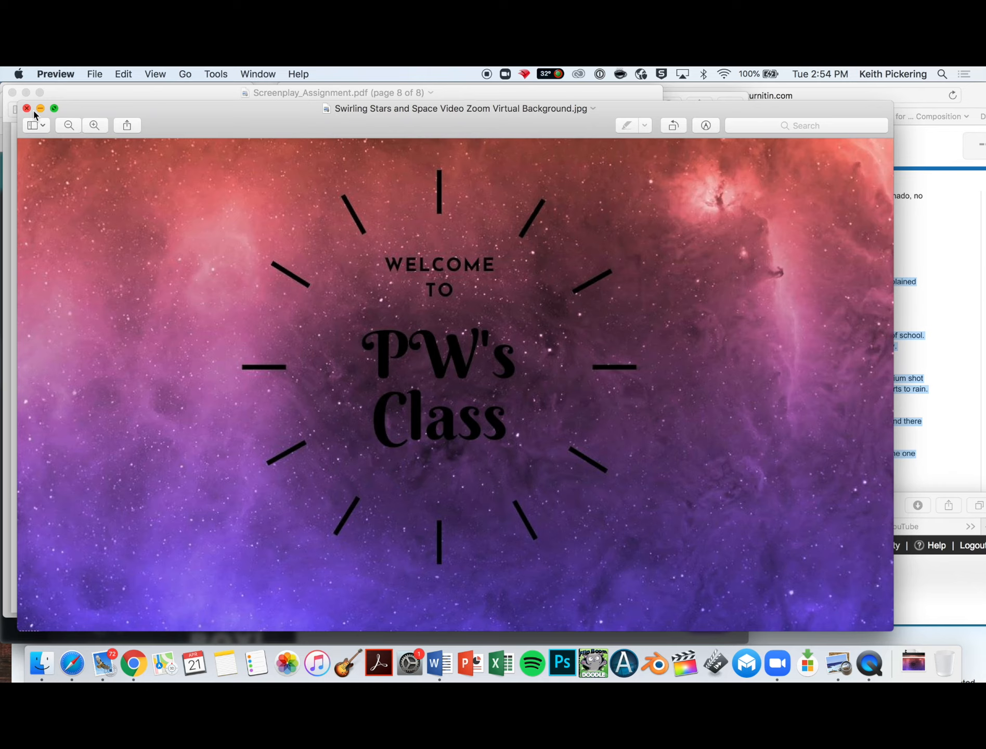
{"action": "mouse_move", "coordinate": [379, 124]}
{"action": "left_mouse_down"}
{"action": "mouse_move", "coordinate": [385, 253]}
{"action": "mouse_move", "coordinate": [383, 139]}
{"action": "left_mouse_up"}
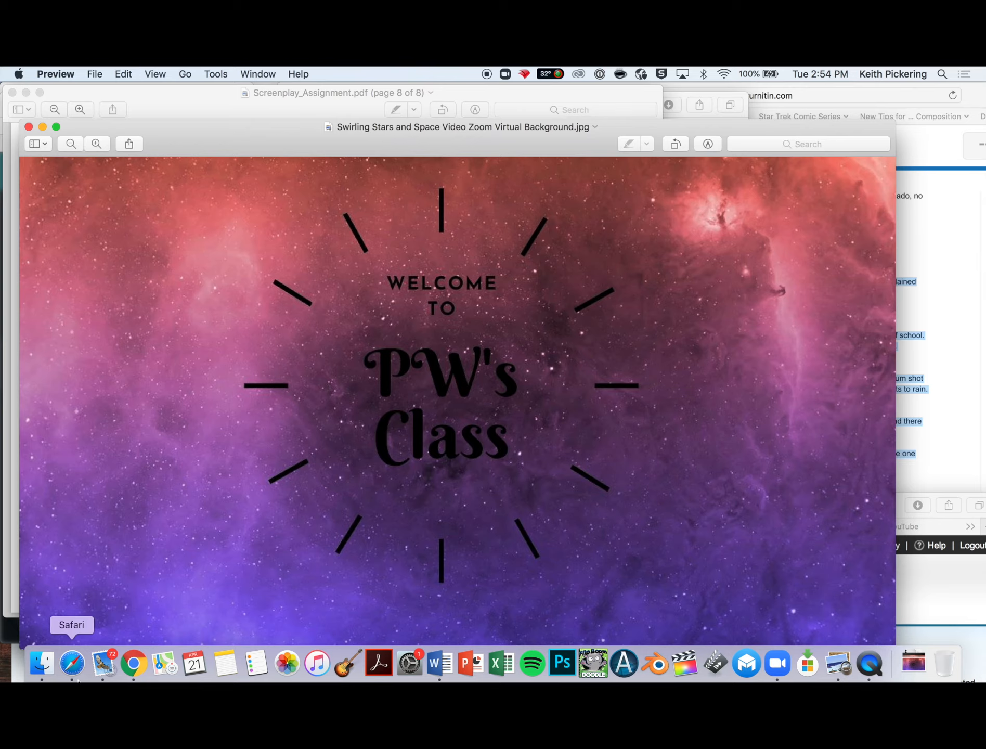
Switch to the Zoom meeting and open the virtual background settings.
{"action": "left_click", "coordinate": [777, 663]}
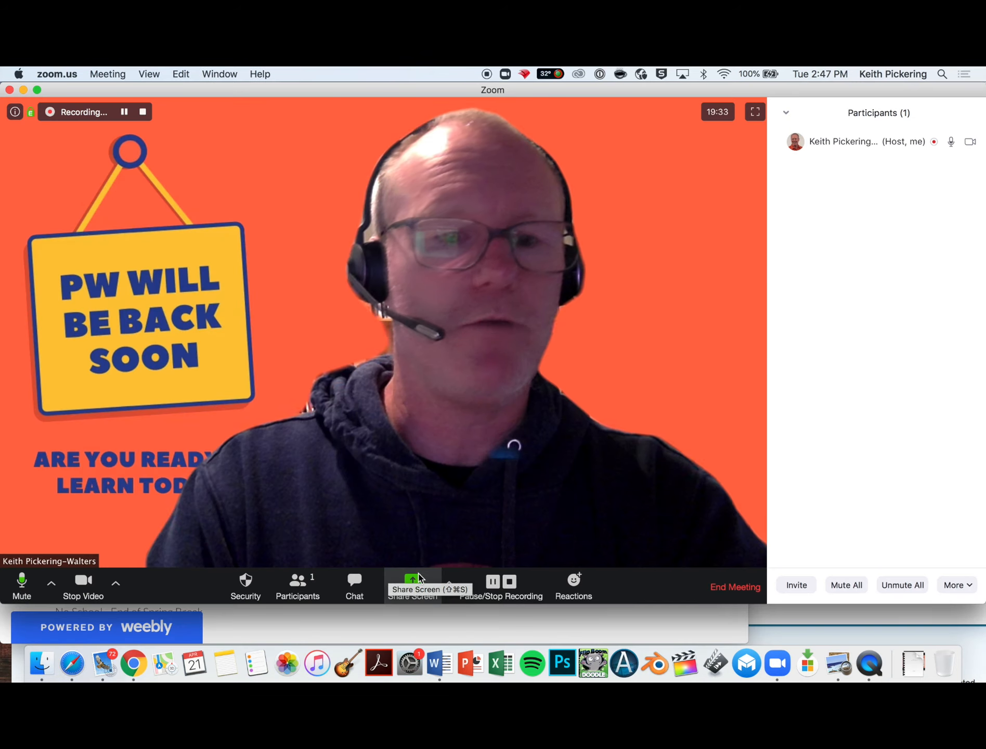
{"action": "left_click", "coordinate": [116, 584]}
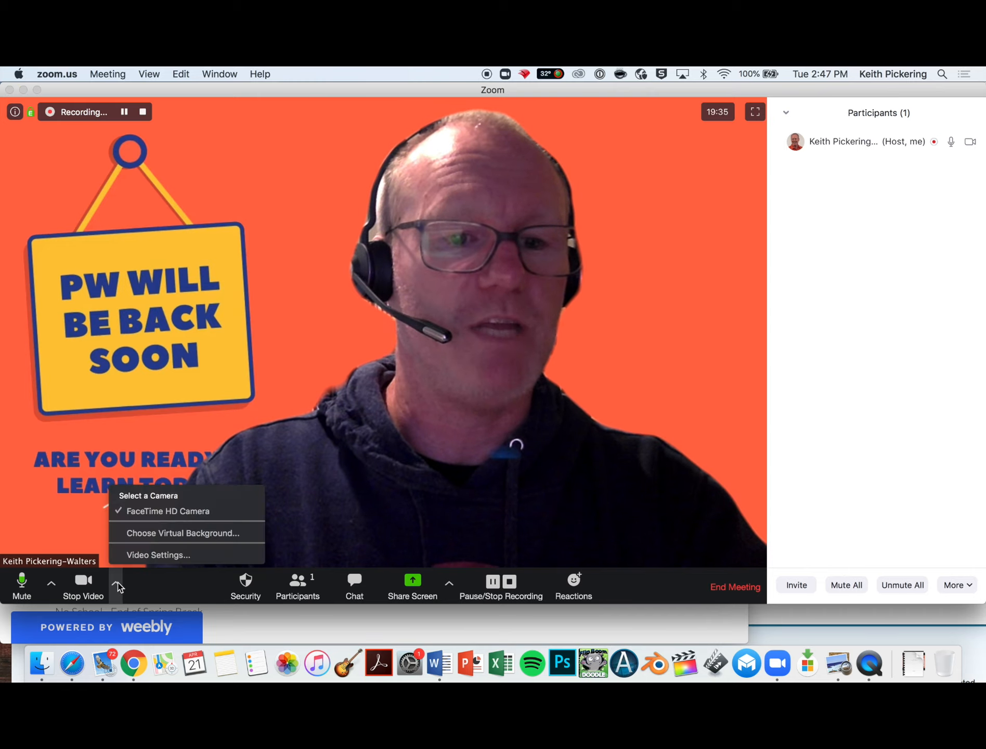
{"action": "left_click", "coordinate": [151, 539]}
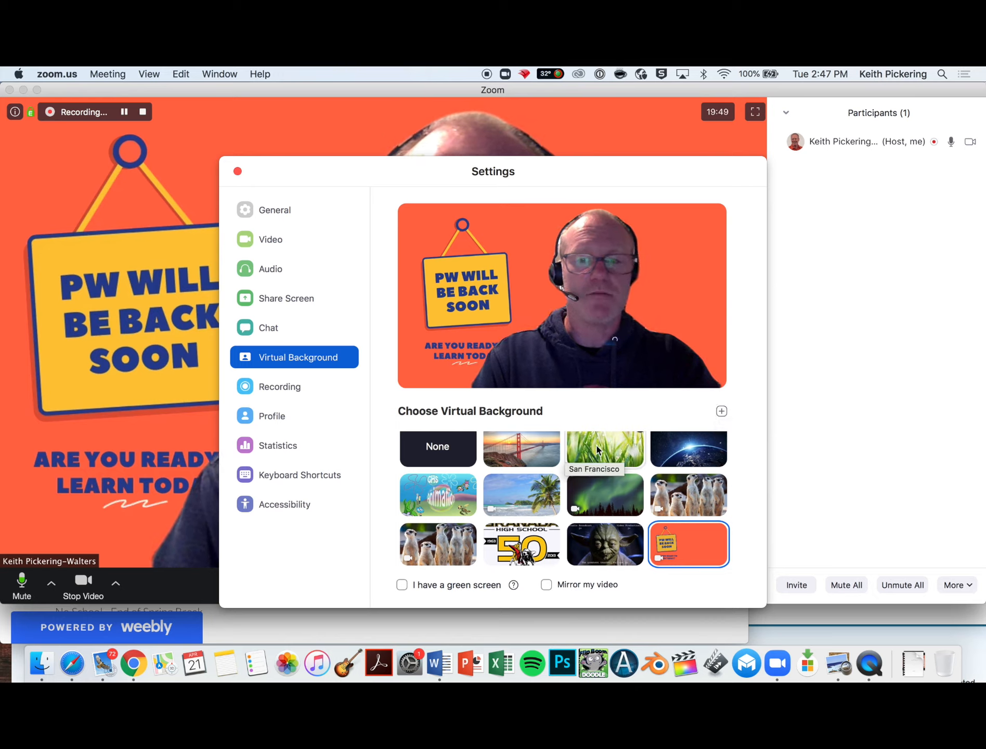
Try the palm beach video background with Mirror my video on and off, and reselect the orange "PW WILL BE BACK SOON" background.
{"action": "left_click", "coordinate": [519, 498]}
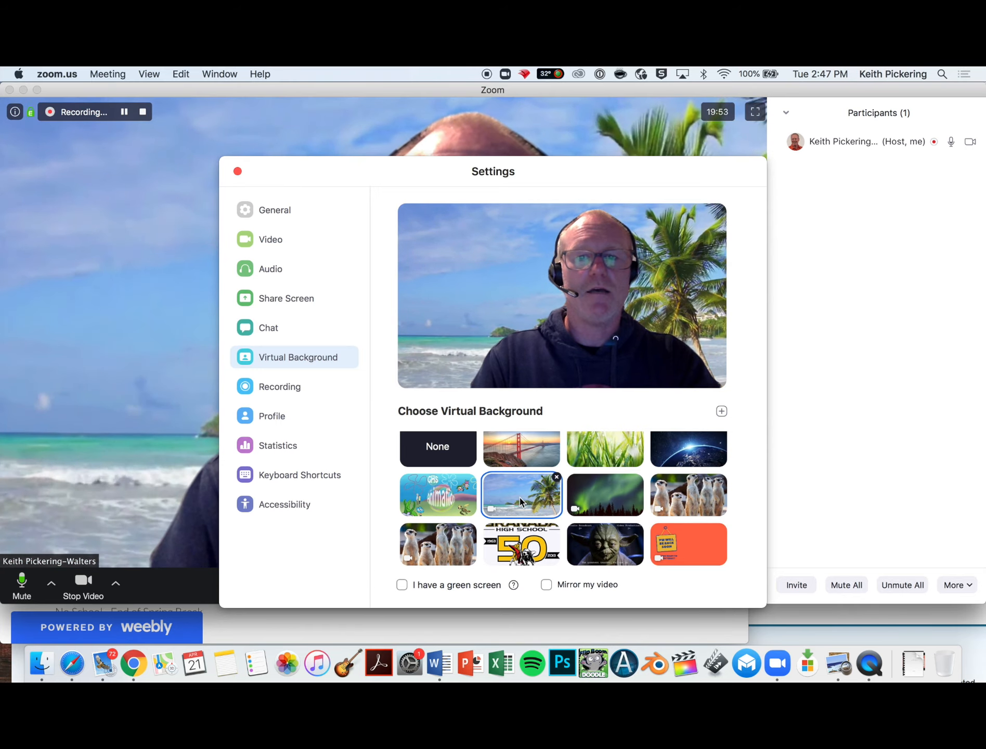
{"action": "left_click", "coordinate": [547, 585]}
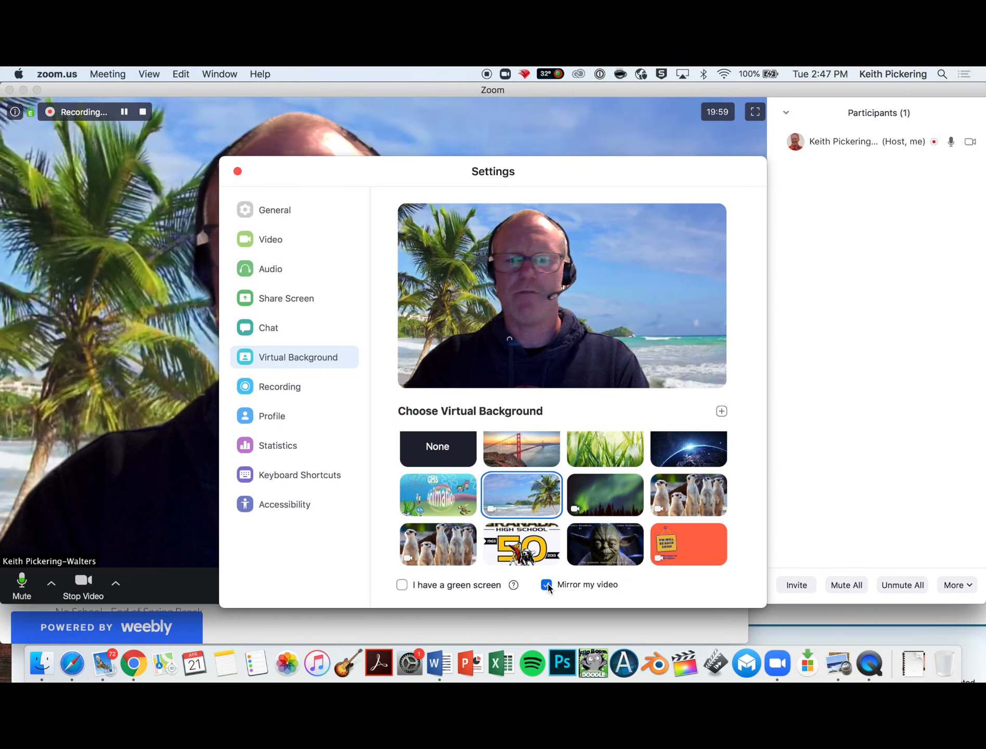
{"action": "left_click", "coordinate": [546, 585]}
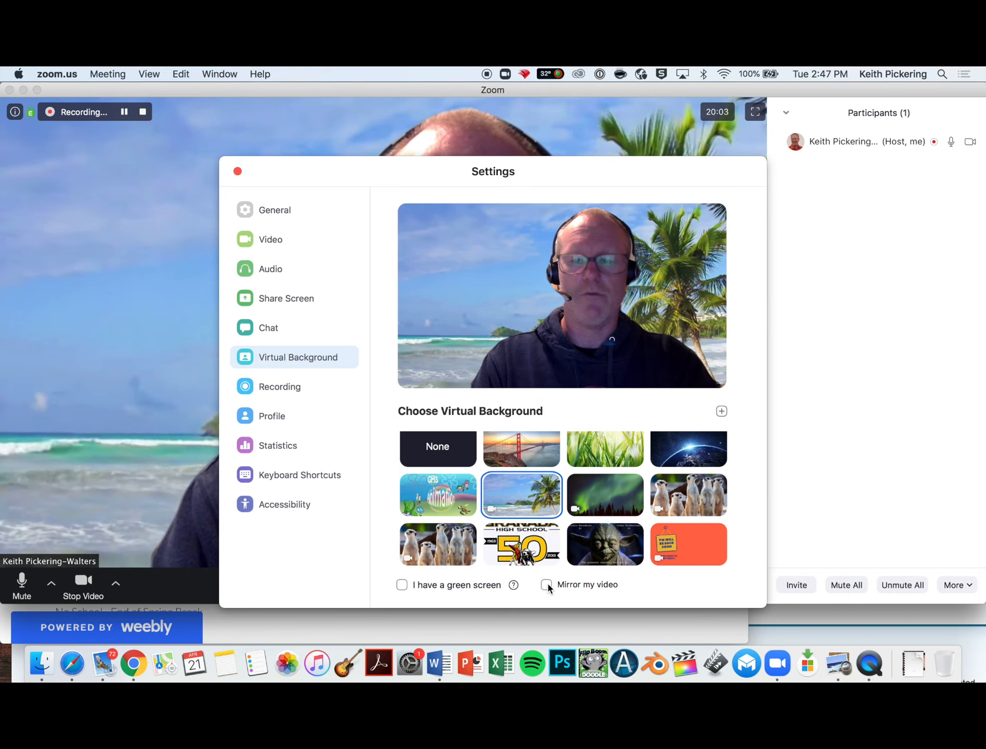
{"action": "left_click", "coordinate": [688, 539]}
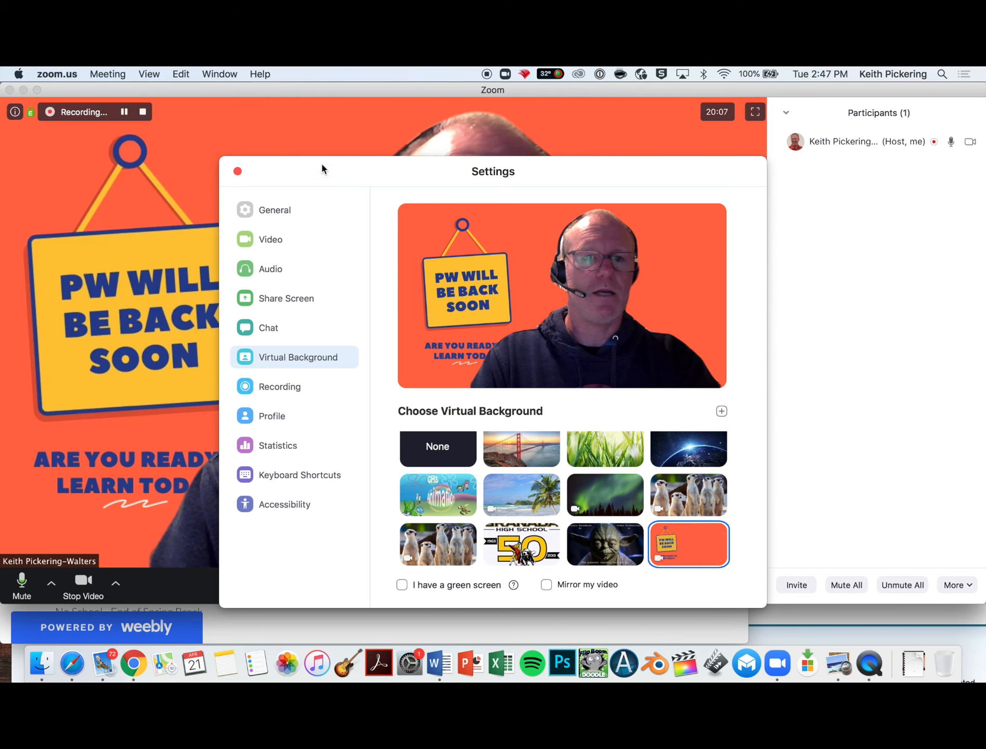
Move the Settings window down and close it, and open the additional participant options of the meeting.
{"action": "left_click_drag", "start_coordinate": [306, 175], "coordinate": [336, 319]}
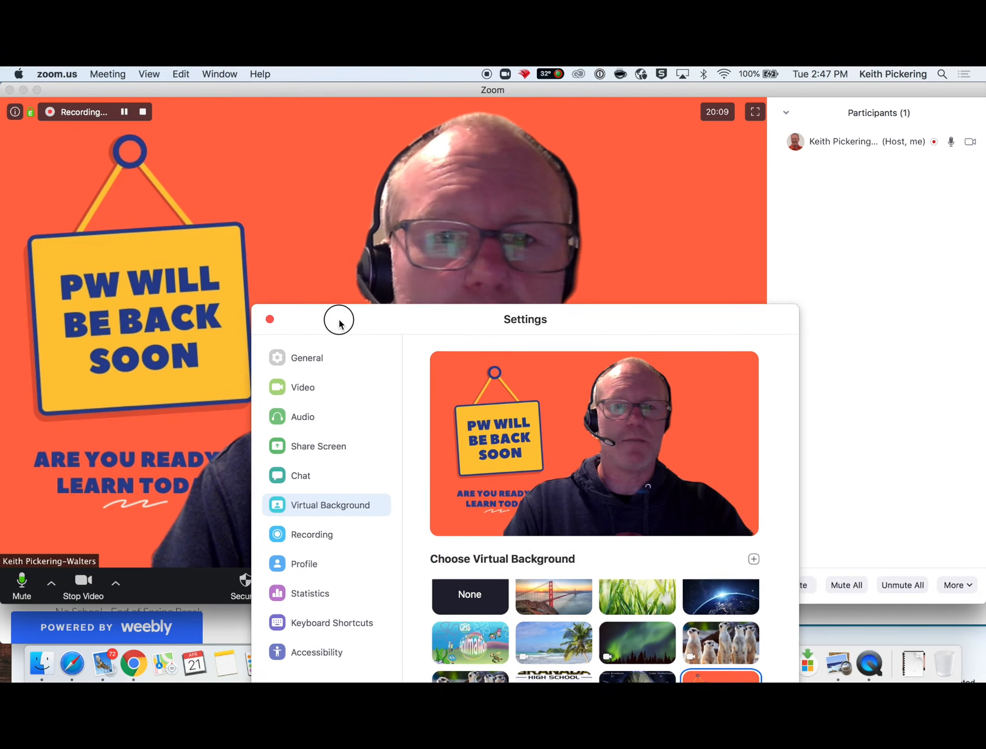
{"action": "left_click", "coordinate": [274, 318]}
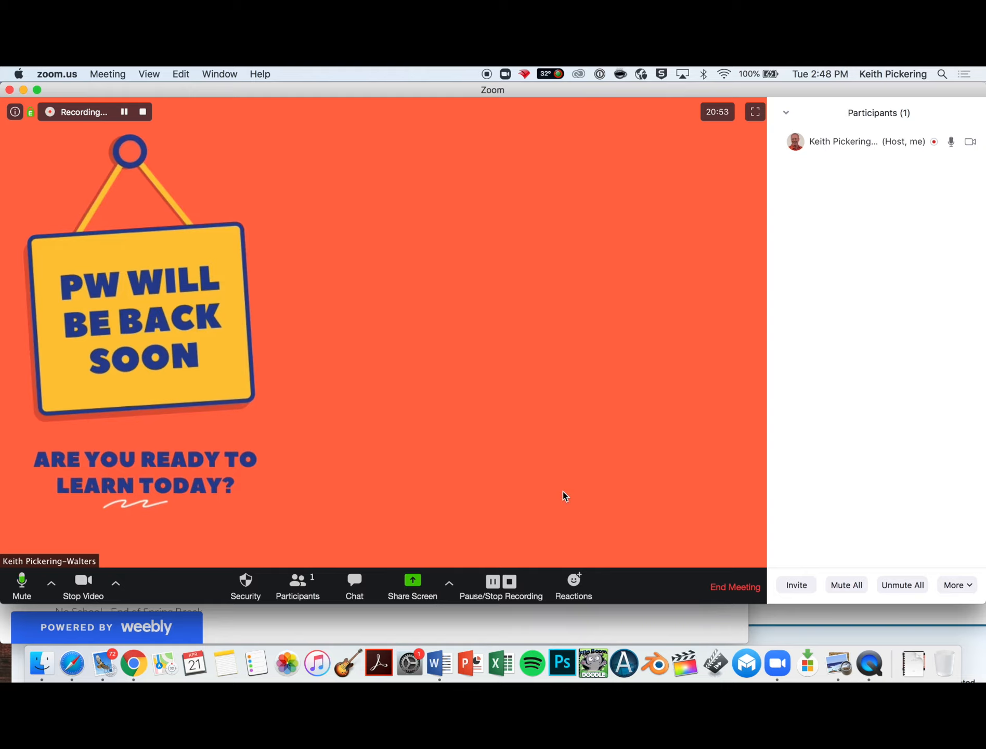
{"action": "left_click", "coordinate": [966, 585]}
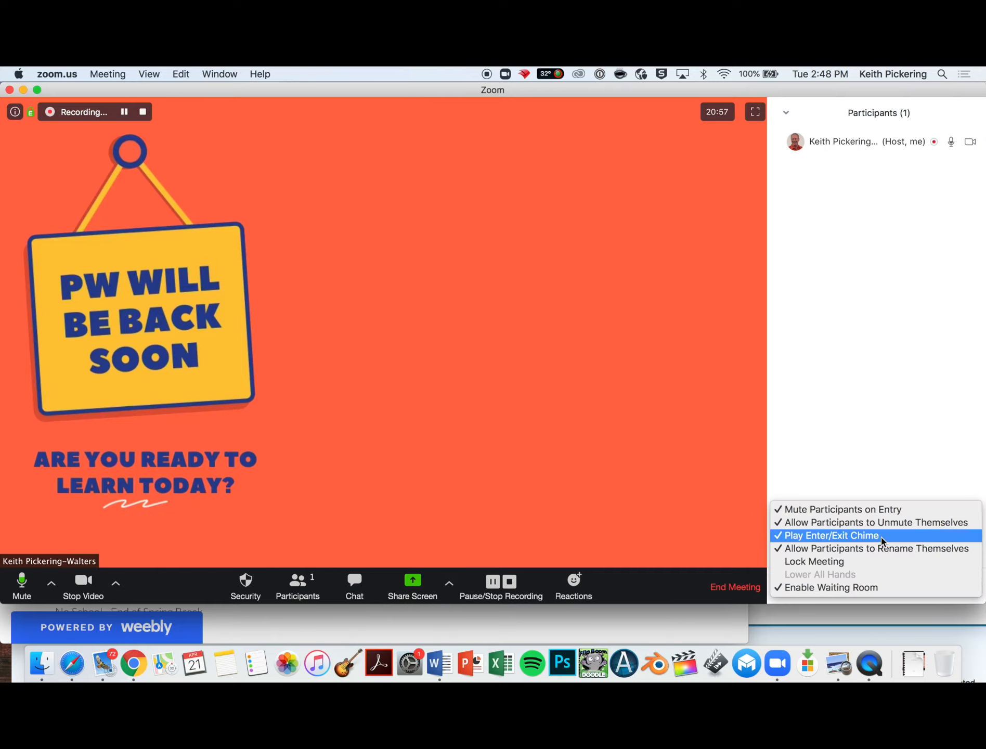